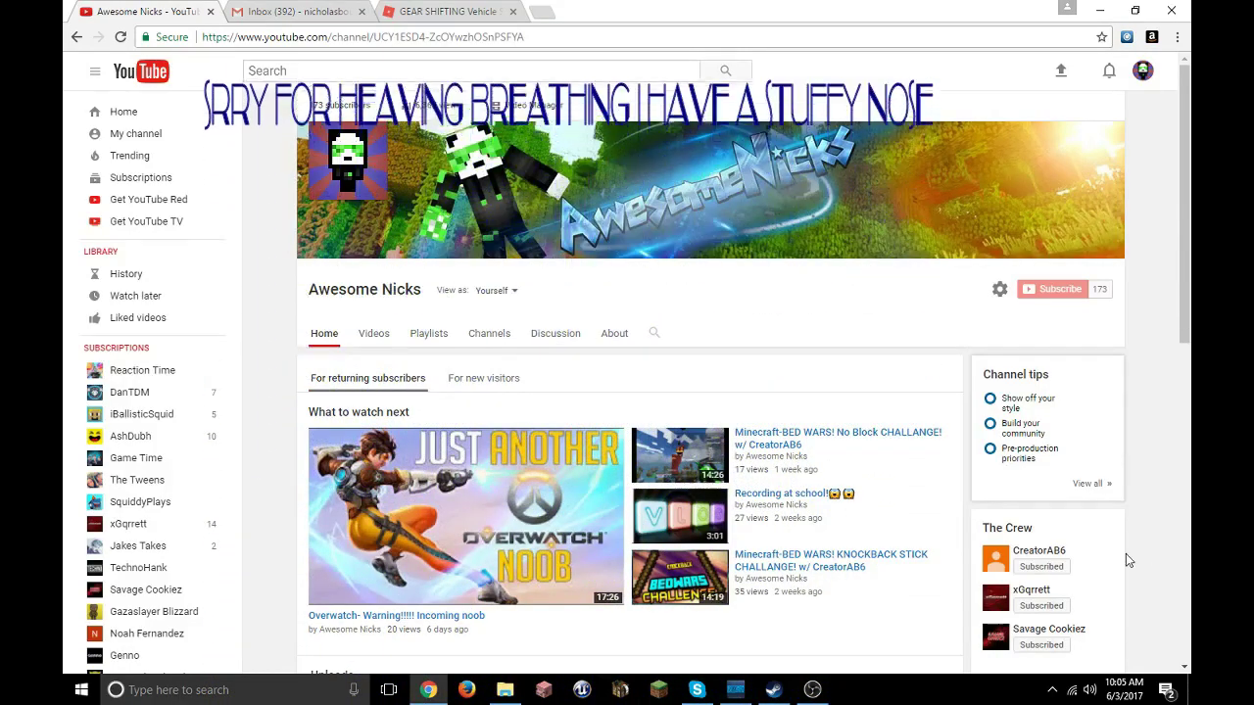
scroll(1125, 553, "down", 5)
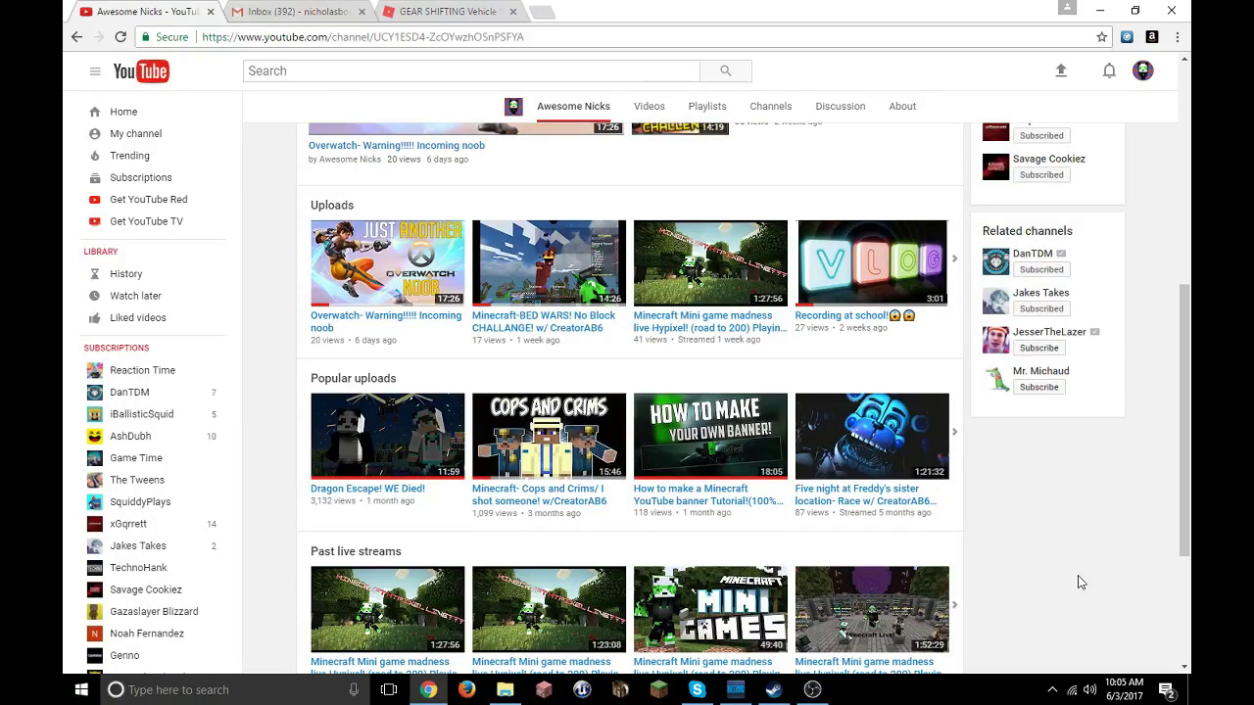
scroll(1079, 582, "up", 5)
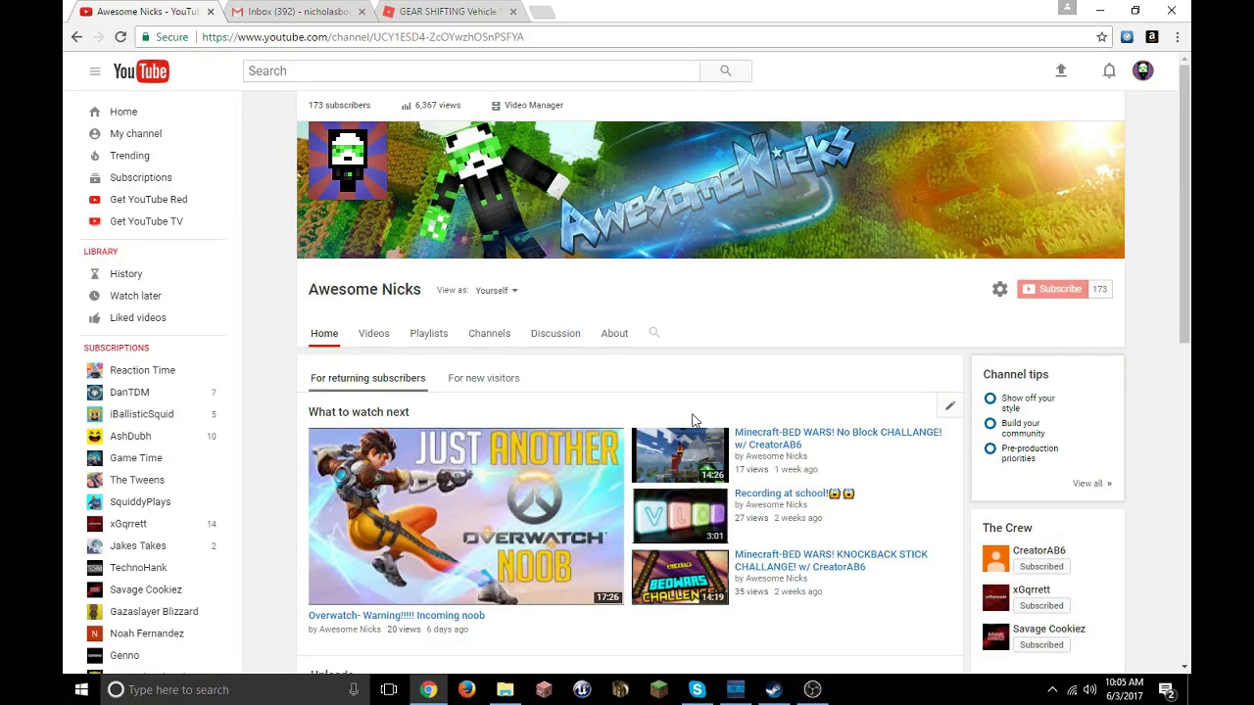
Step: Switch to Steam, view ARK: Survival Evolved and I Expect You To Die in the game library, and return to the browser
left_click(786, 694)
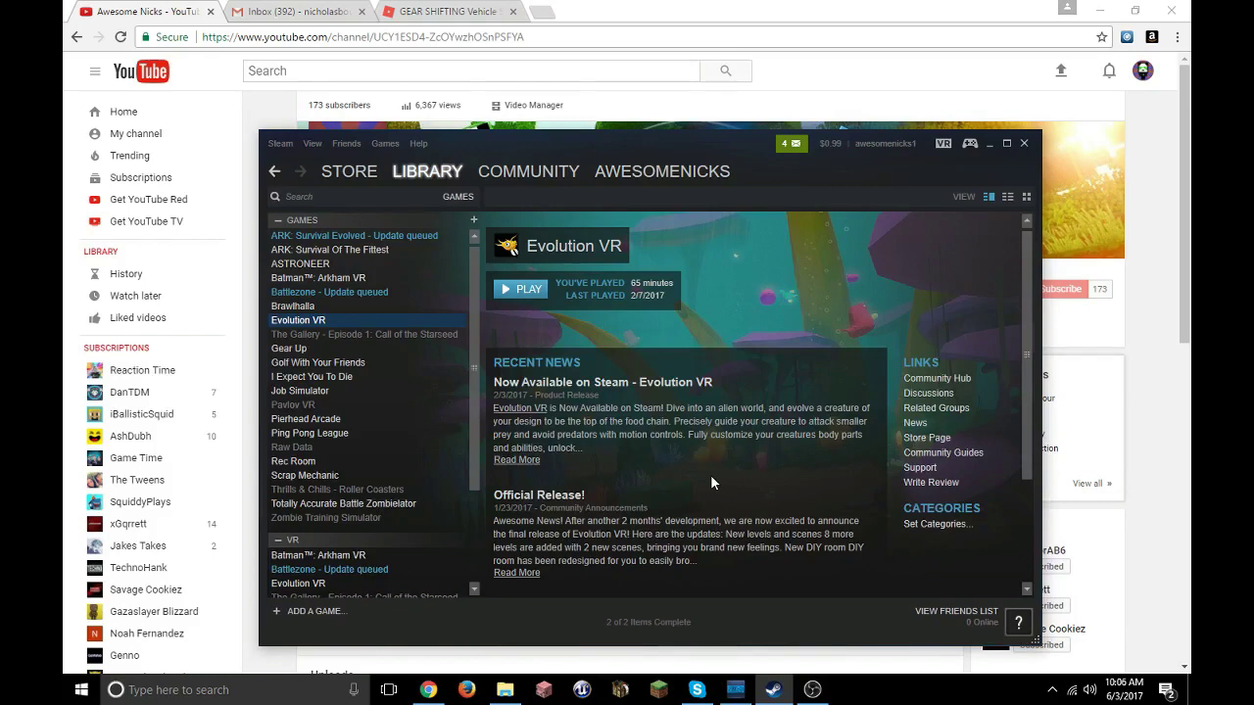
left_click(367, 239)
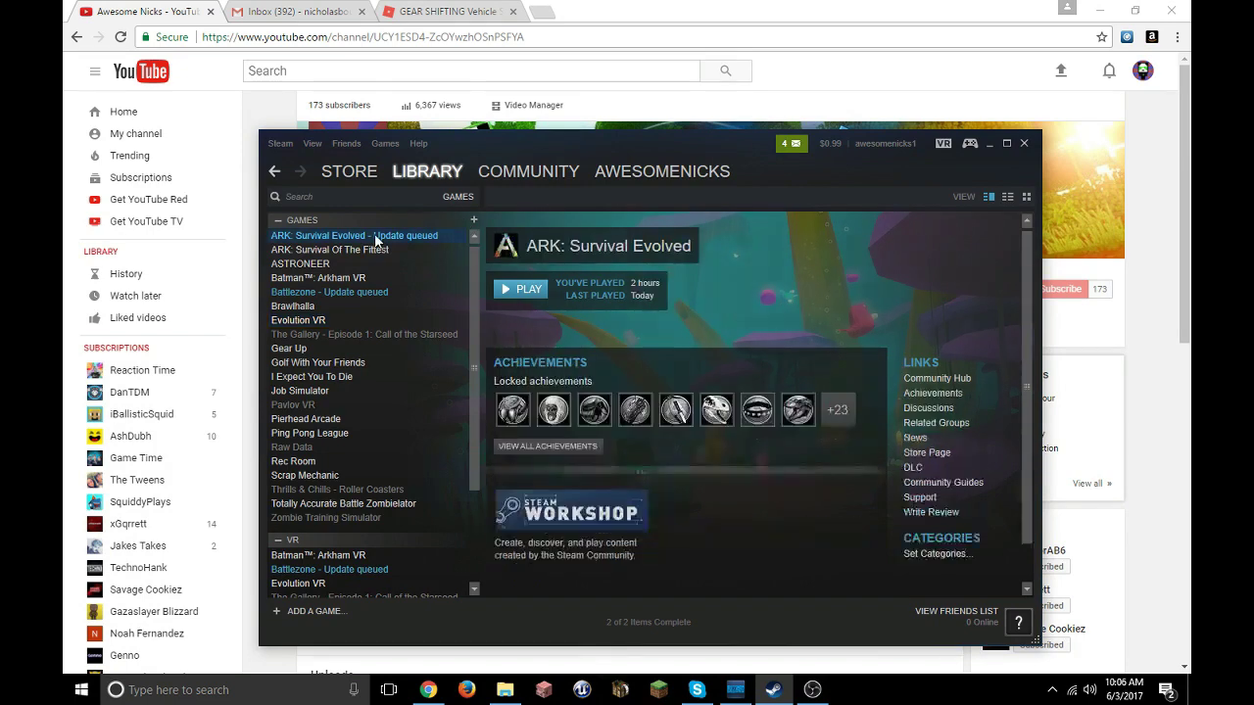
left_click(447, 289)
left_click(436, 377)
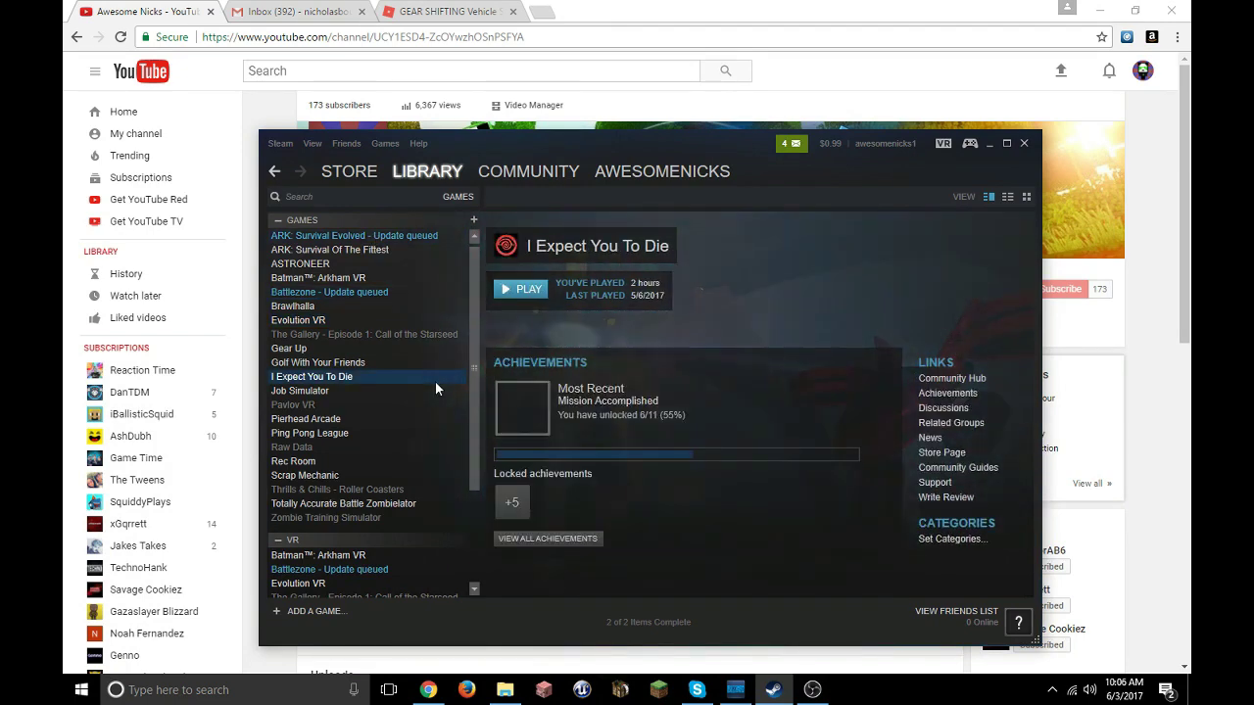
left_click(278, 110)
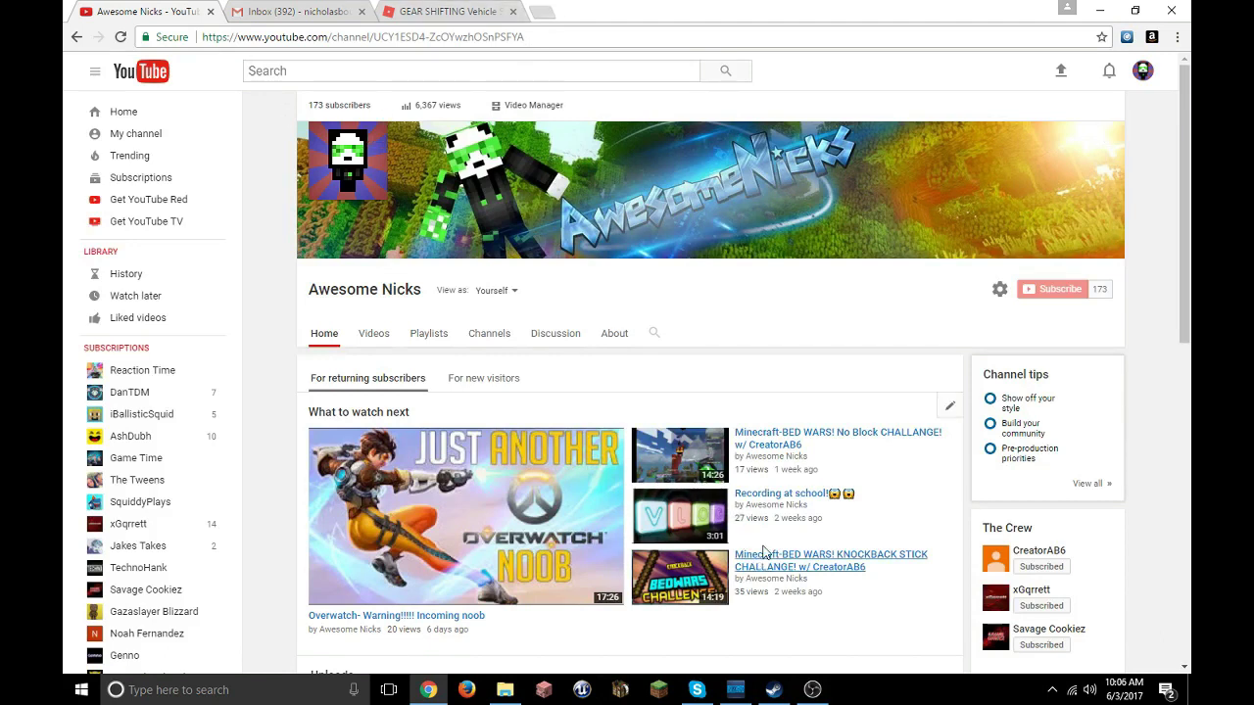
Step: Search the web for "lock hunter" in a new tab and open the lockhunter.com site
left_click(544, 12)
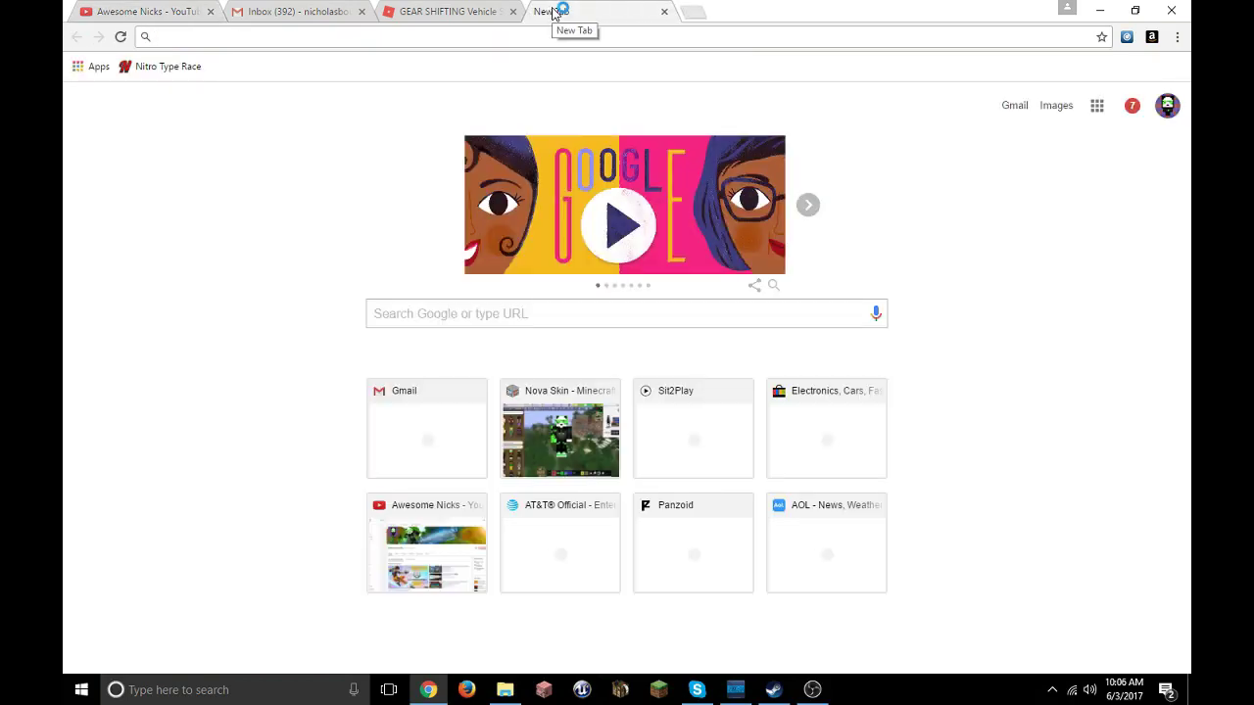
type("lock")
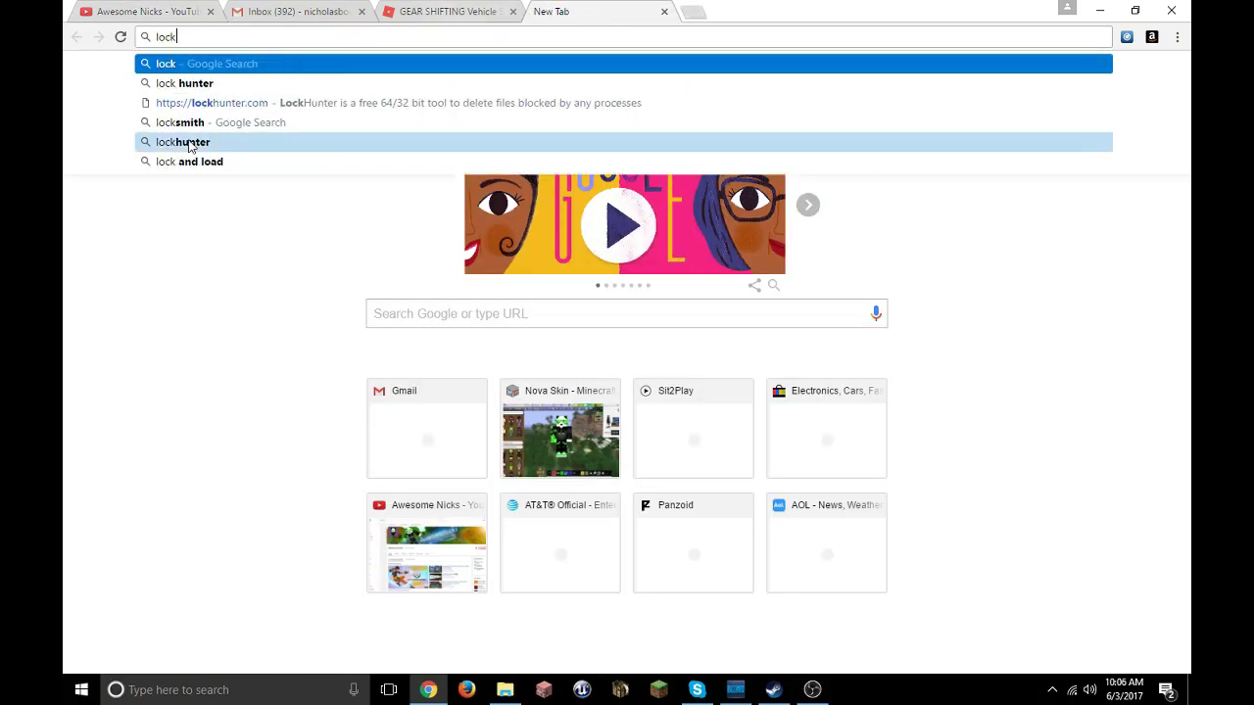
left_click(225, 83)
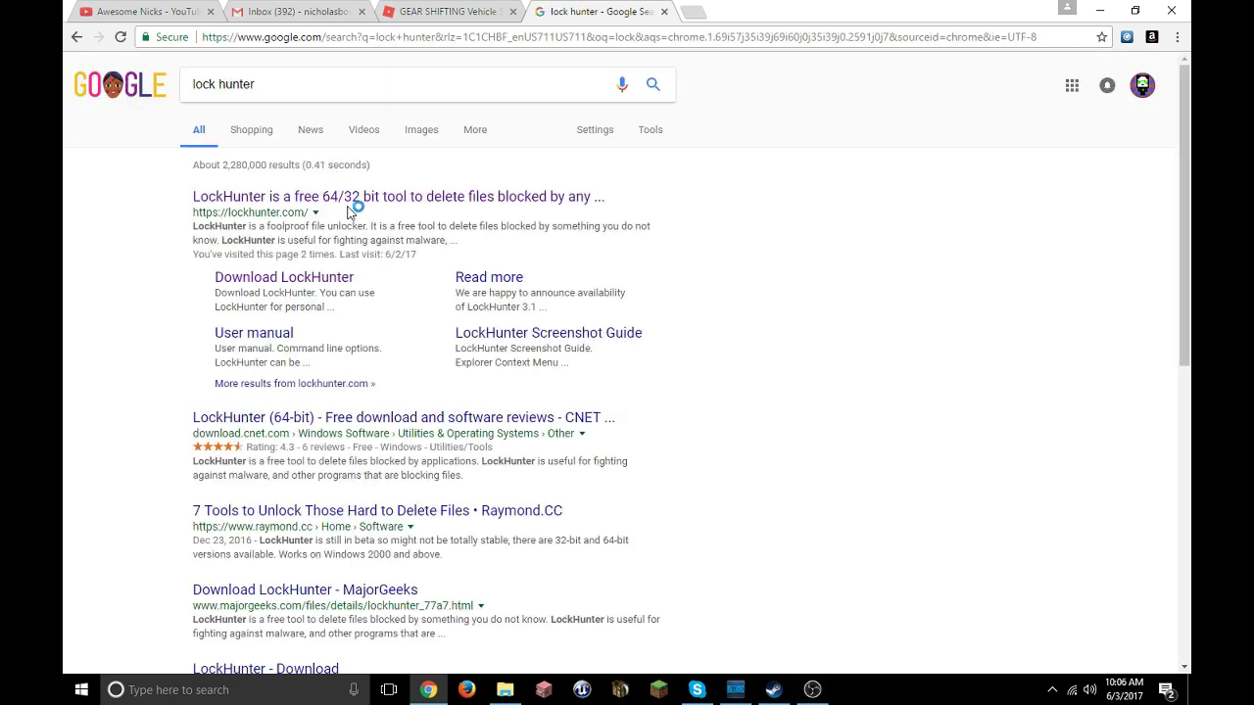
left_click(352, 198)
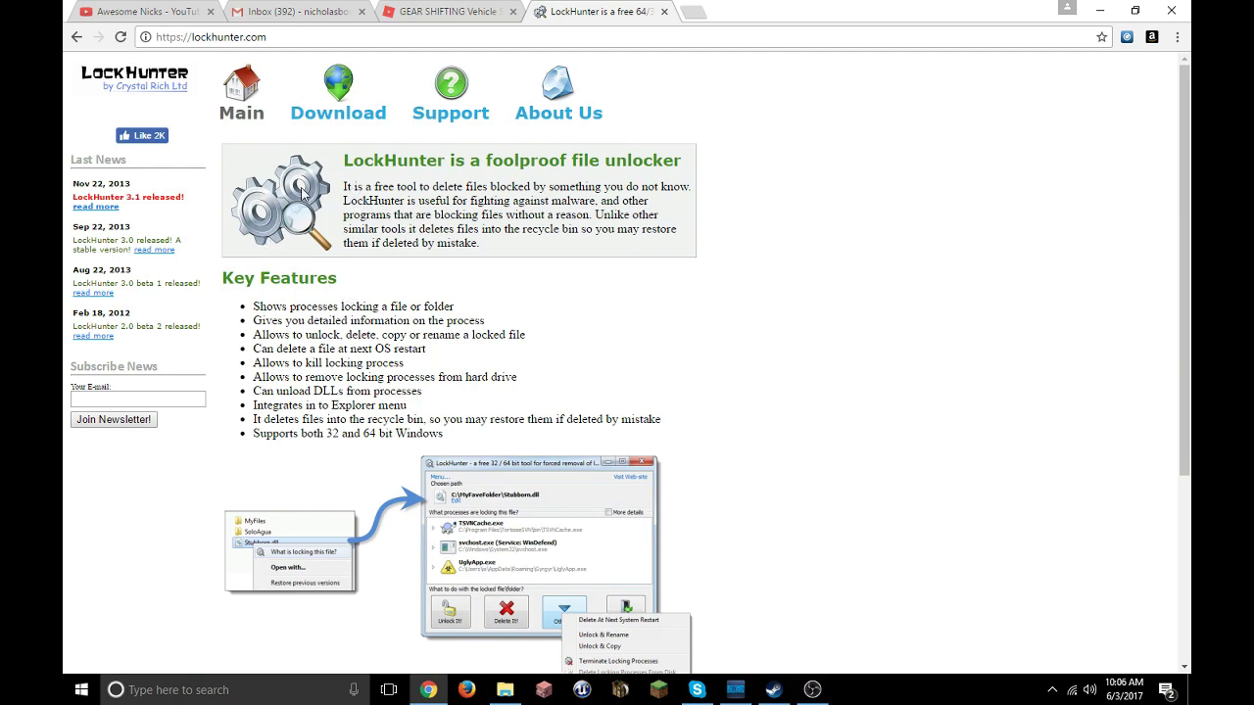
Step: Download the LockHunter setup file from the site's download page
scroll(371, 407, "down", 3)
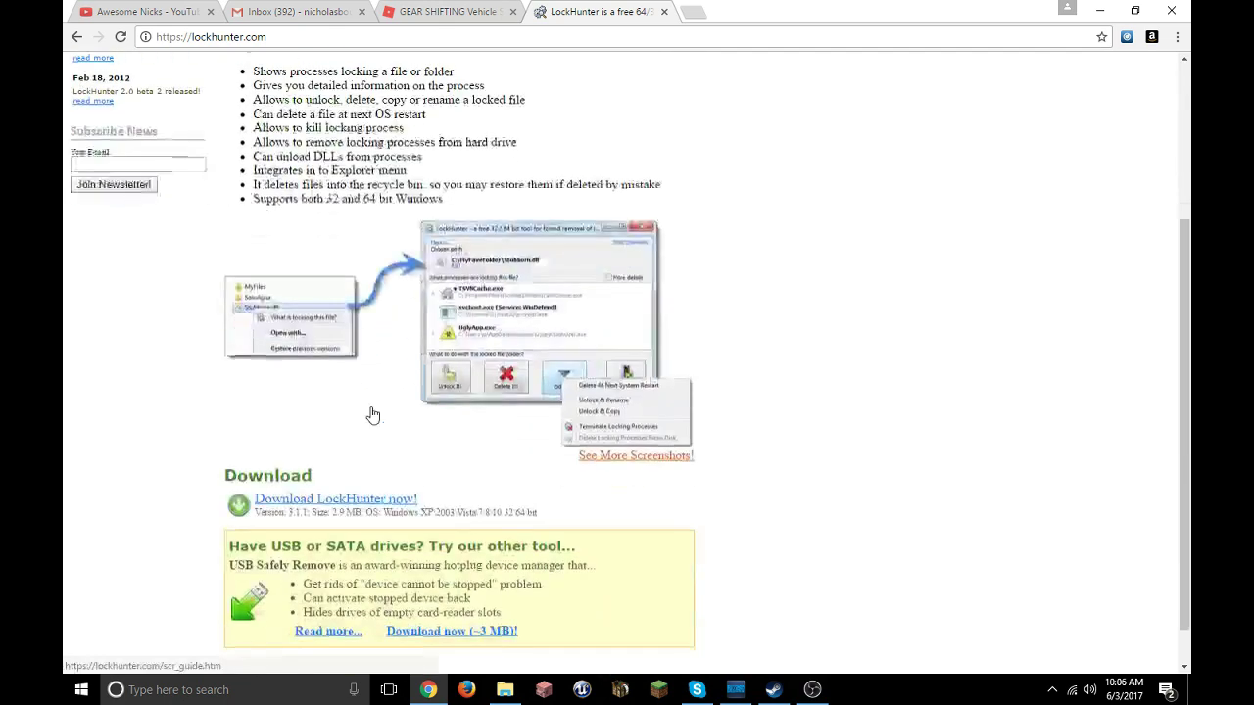
scroll(364, 354, "up", 3)
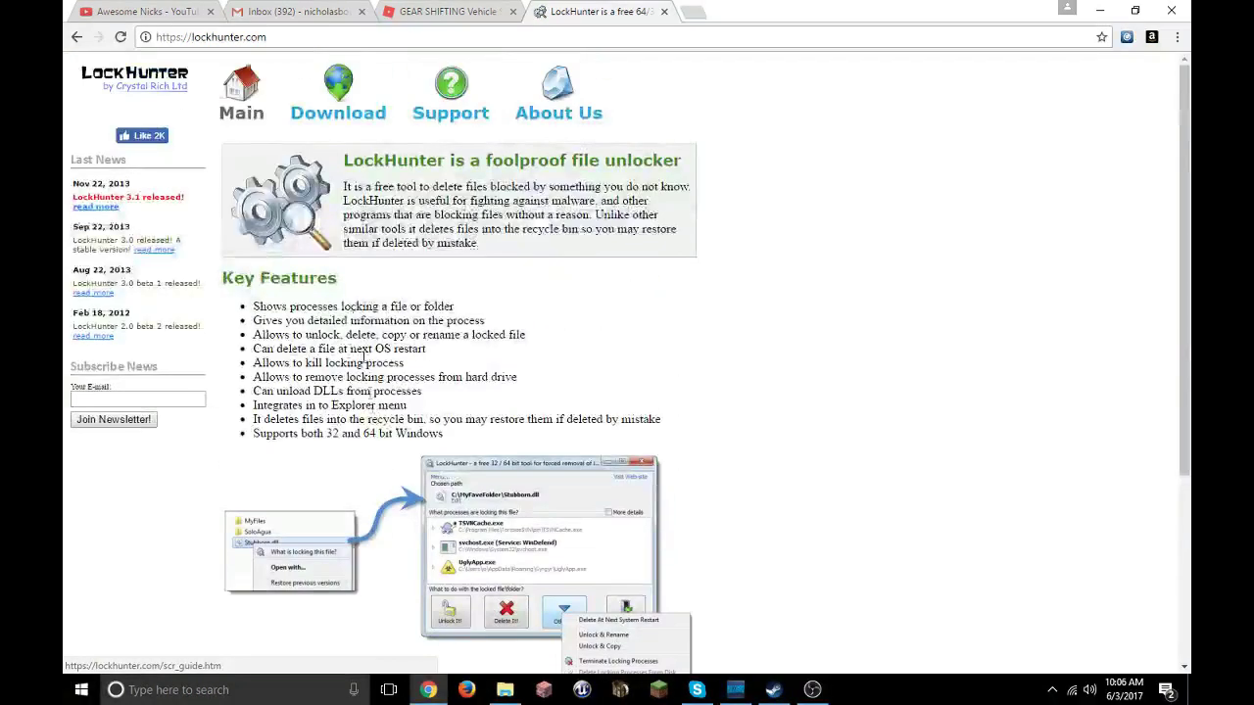
left_click(350, 114)
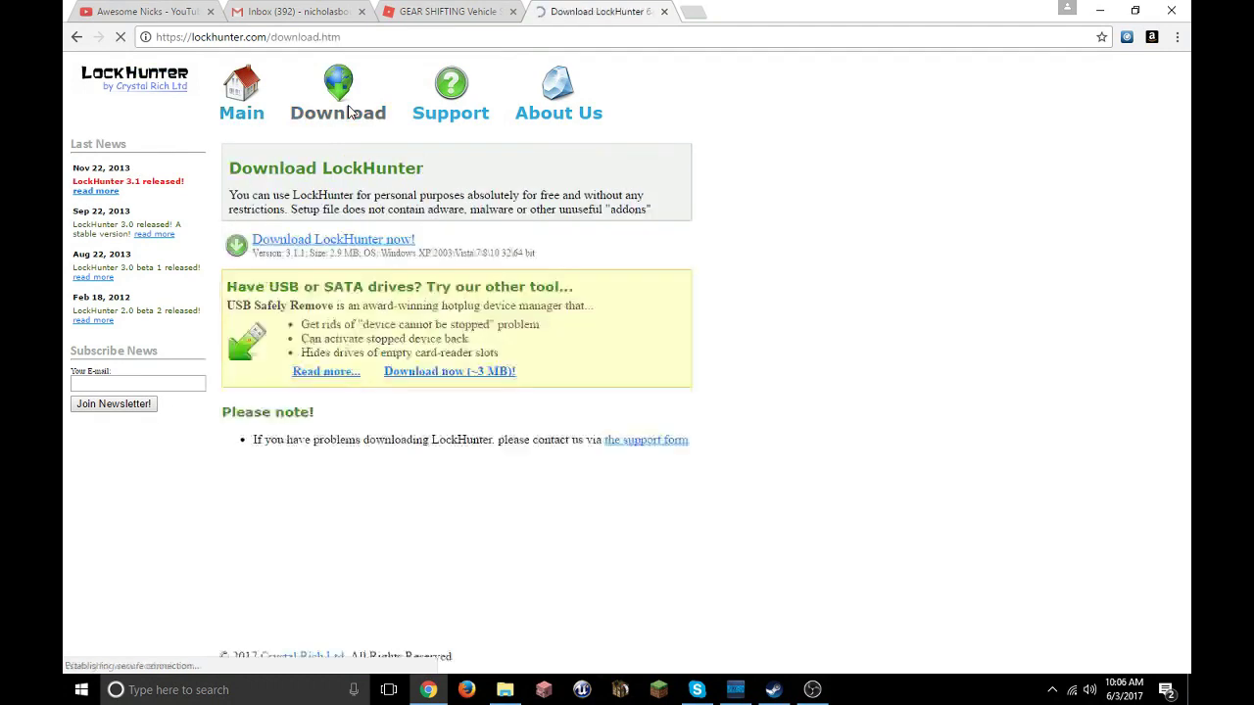
left_click(323, 243)
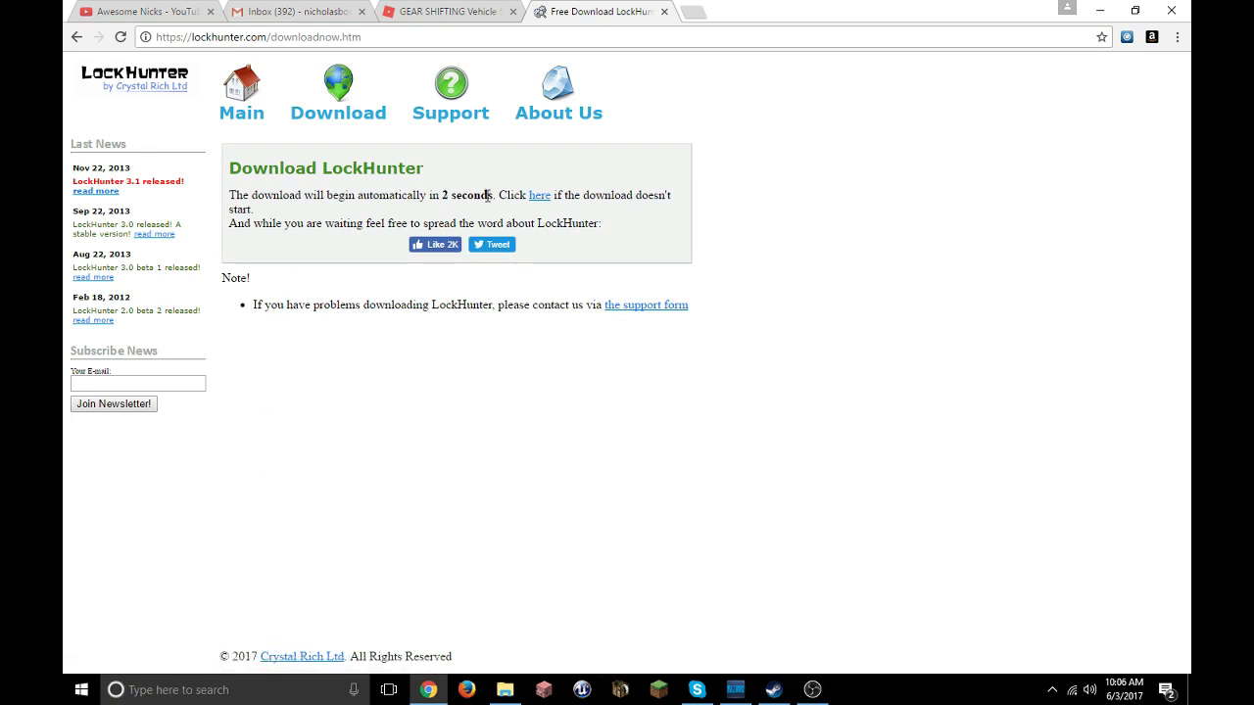
left_click_drag(354, 195, 500, 196)
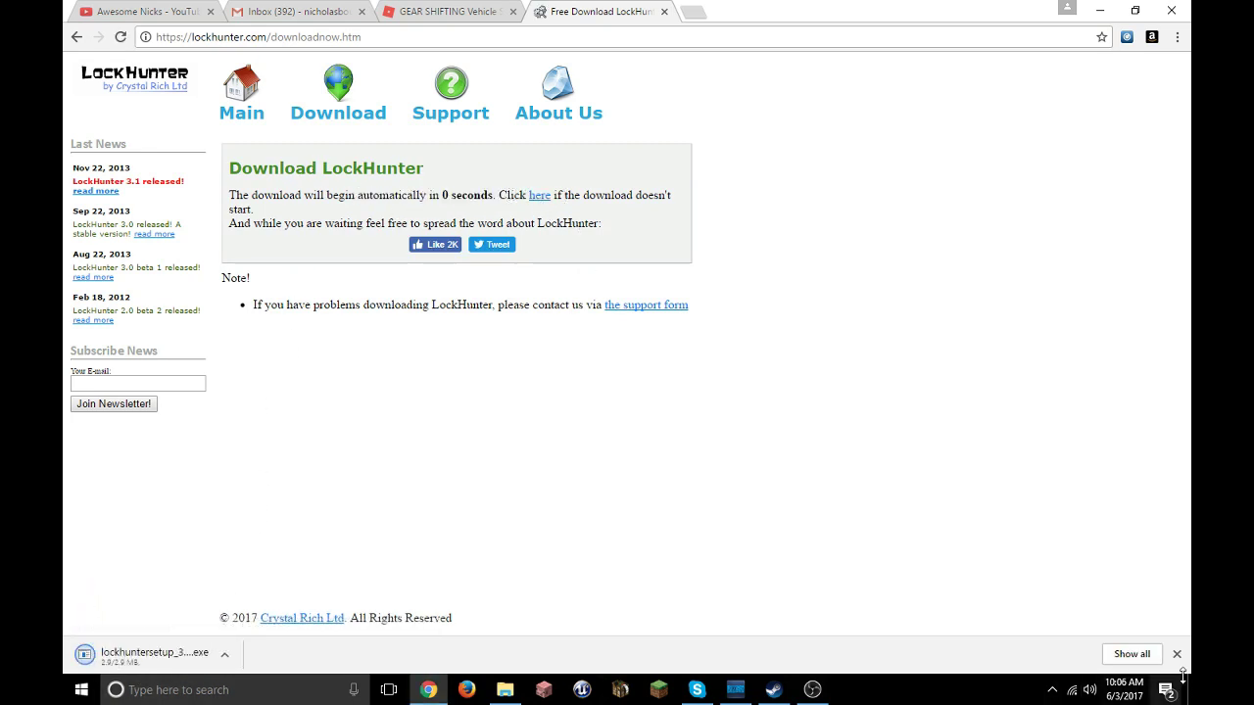
Step: Dismiss the browser's download bar, return to the YouTube channel page and close the LockHunter page
left_click(1177, 655)
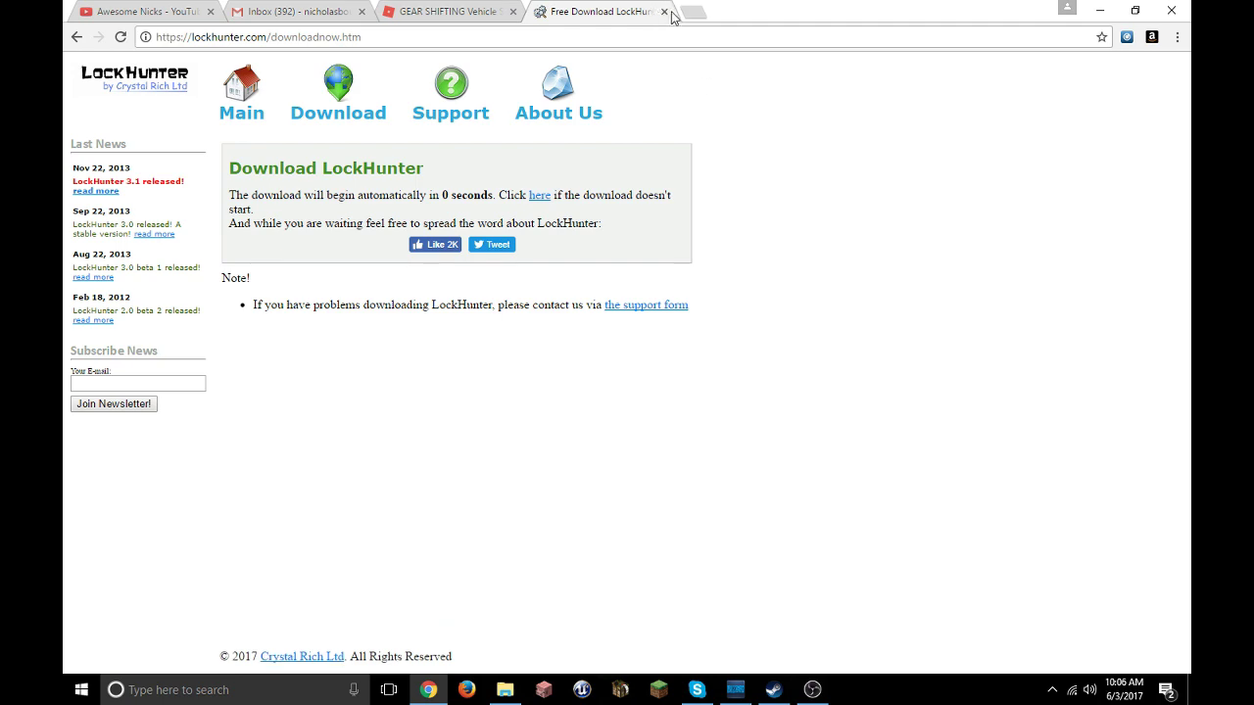
left_click(149, 10)
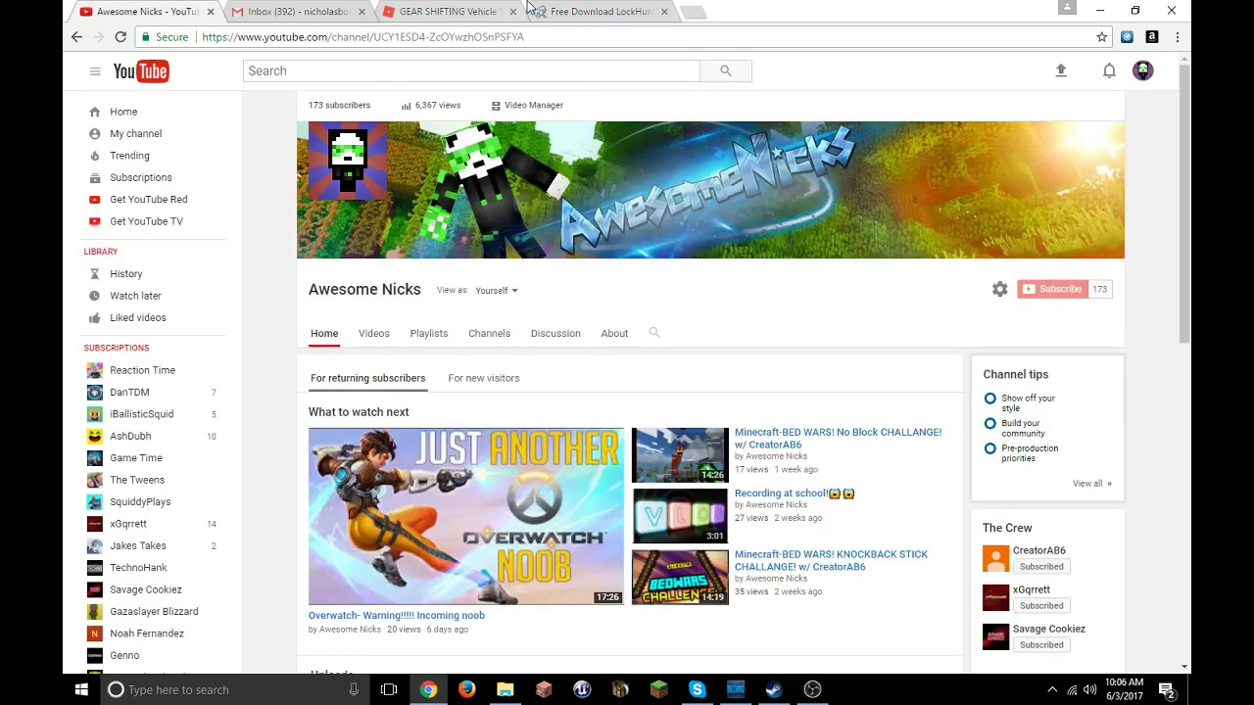
left_click(663, 12)
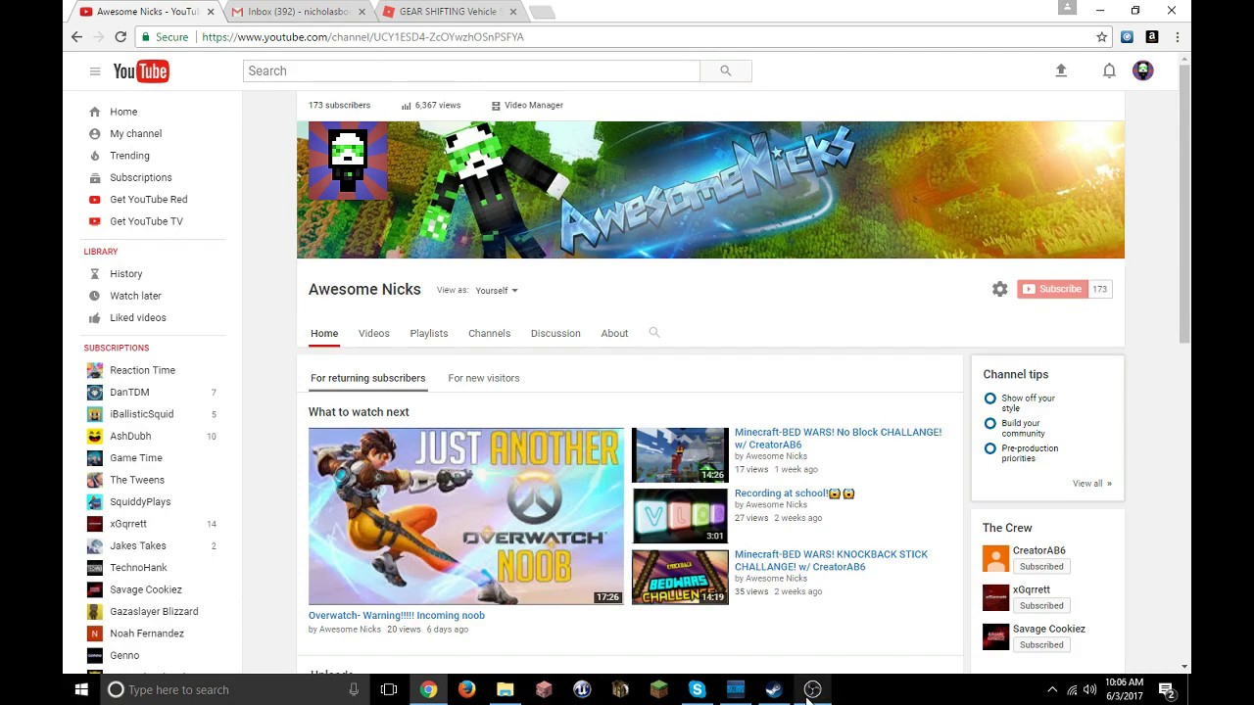
Step: Launch LockHunter, browse for a folder and expand Program Files (x86) on the C: drive
left_click(283, 696)
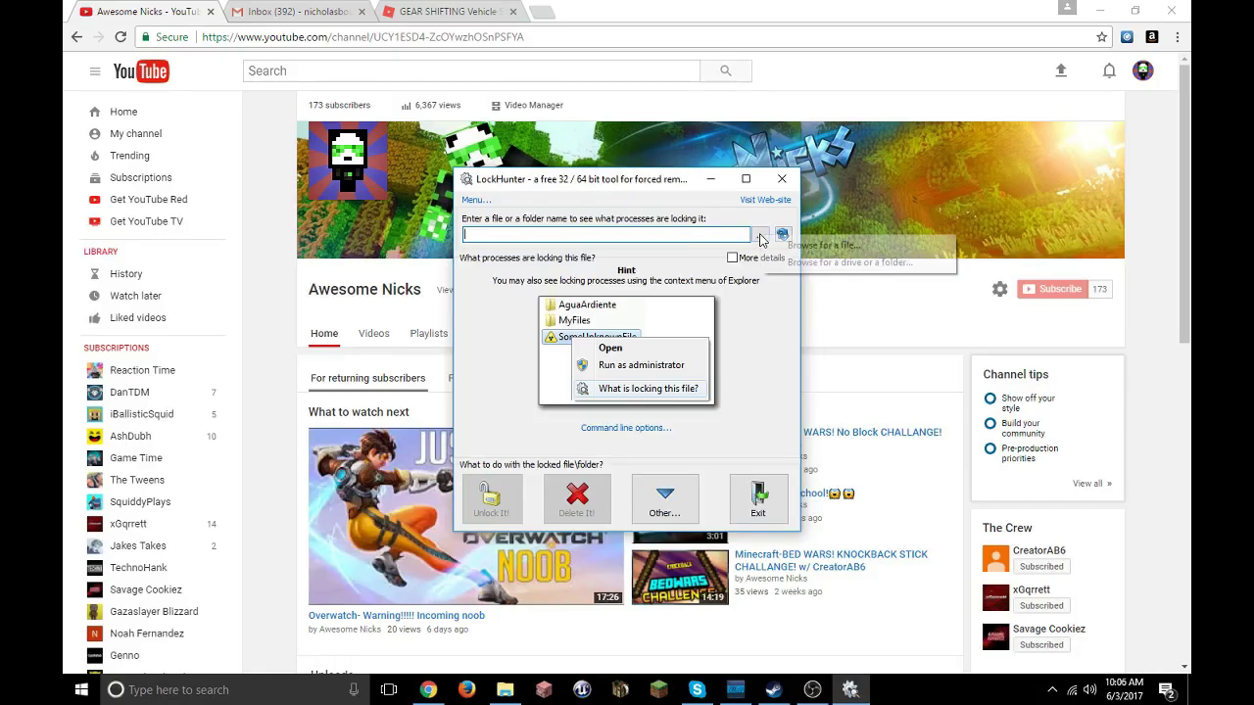
left_click(894, 262)
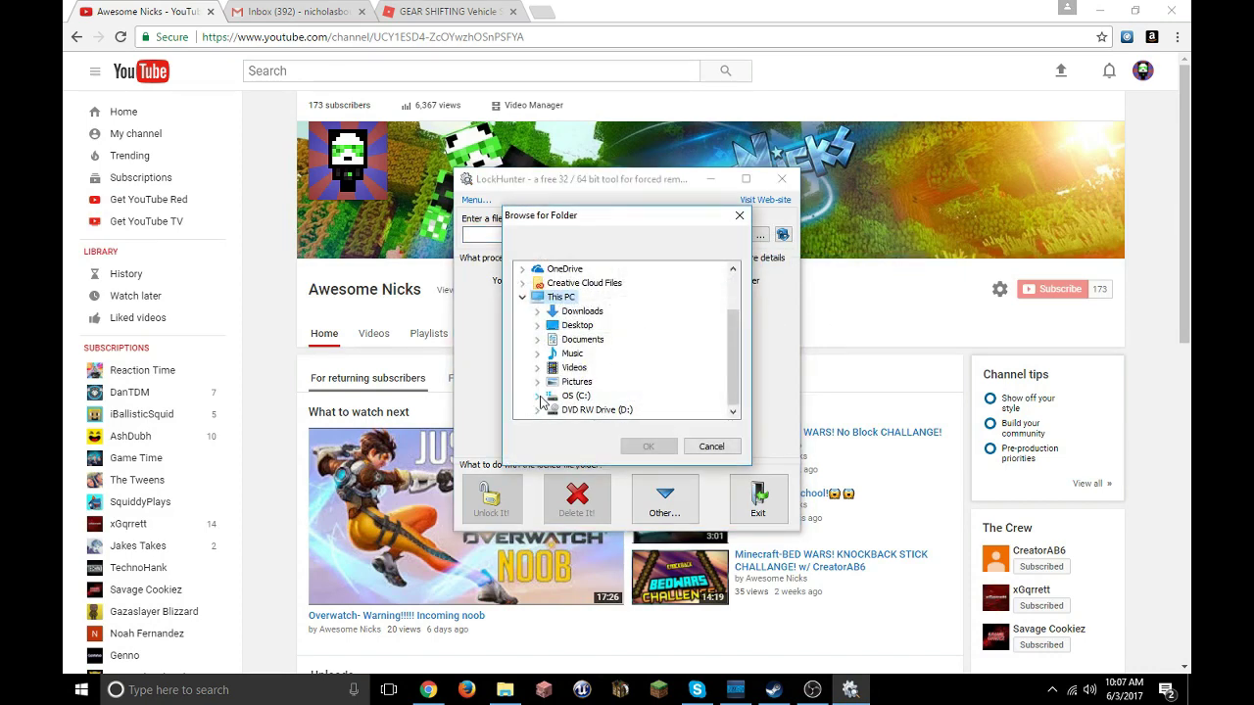
left_click(539, 397)
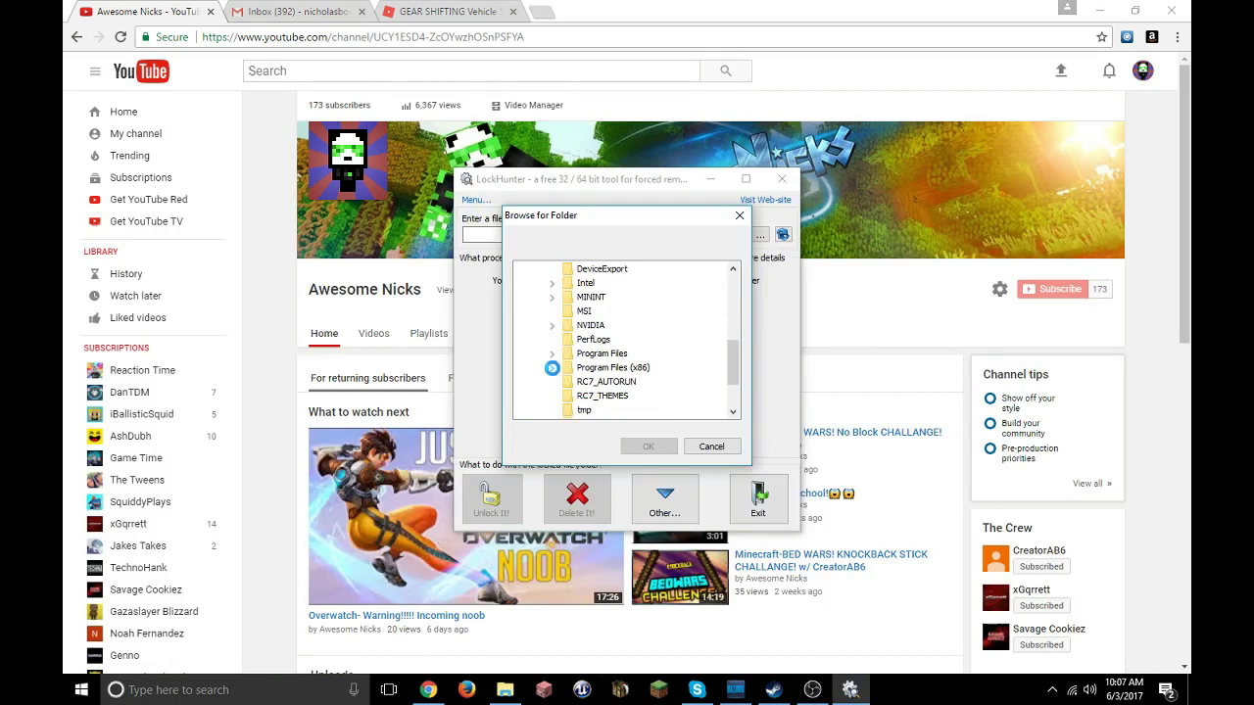
left_click(553, 368)
Step: Expand the Steam1 folder inside Program Files (x86) and its steamapps subfolder
scroll(563, 369, "up", 1)
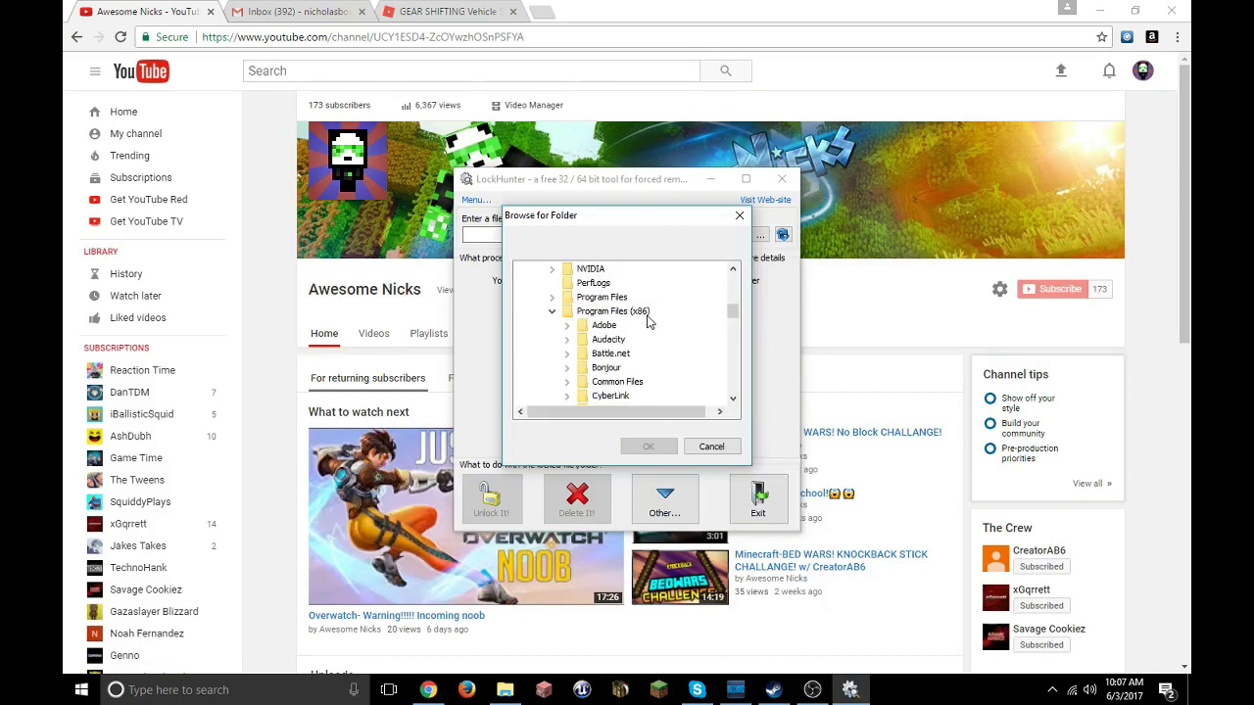
scroll(647, 323, "down", 5)
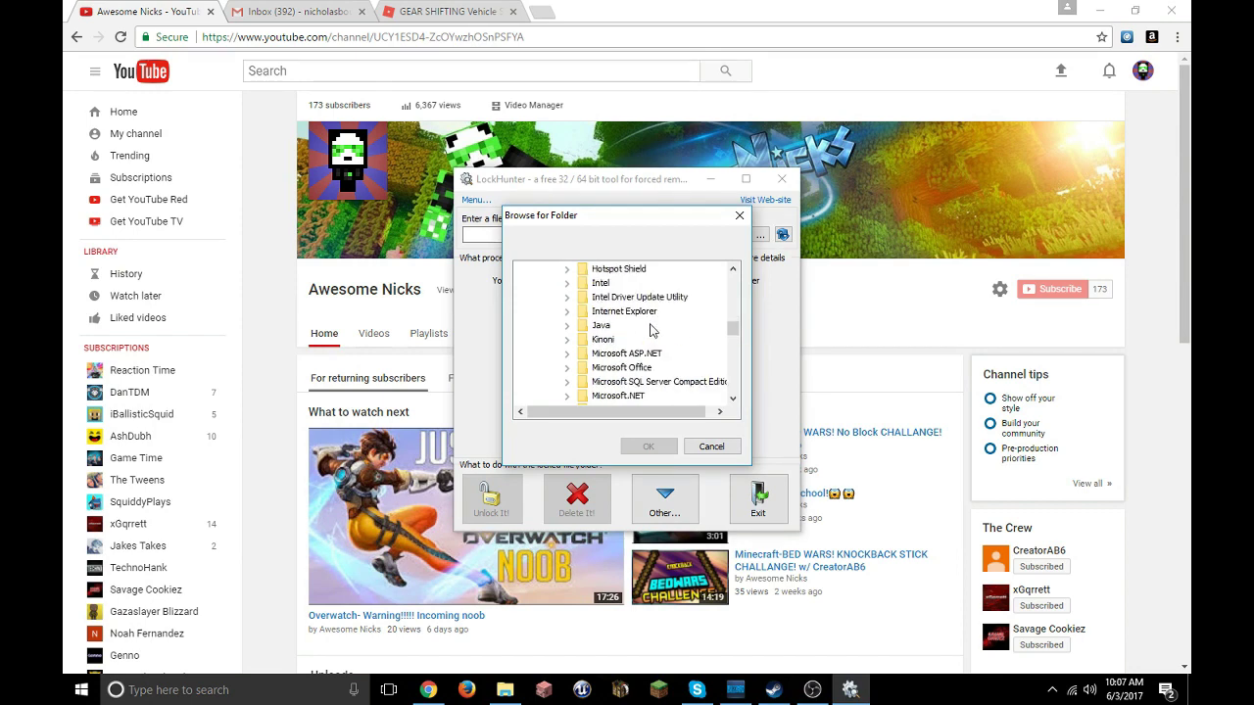
scroll(658, 327, "down", 1)
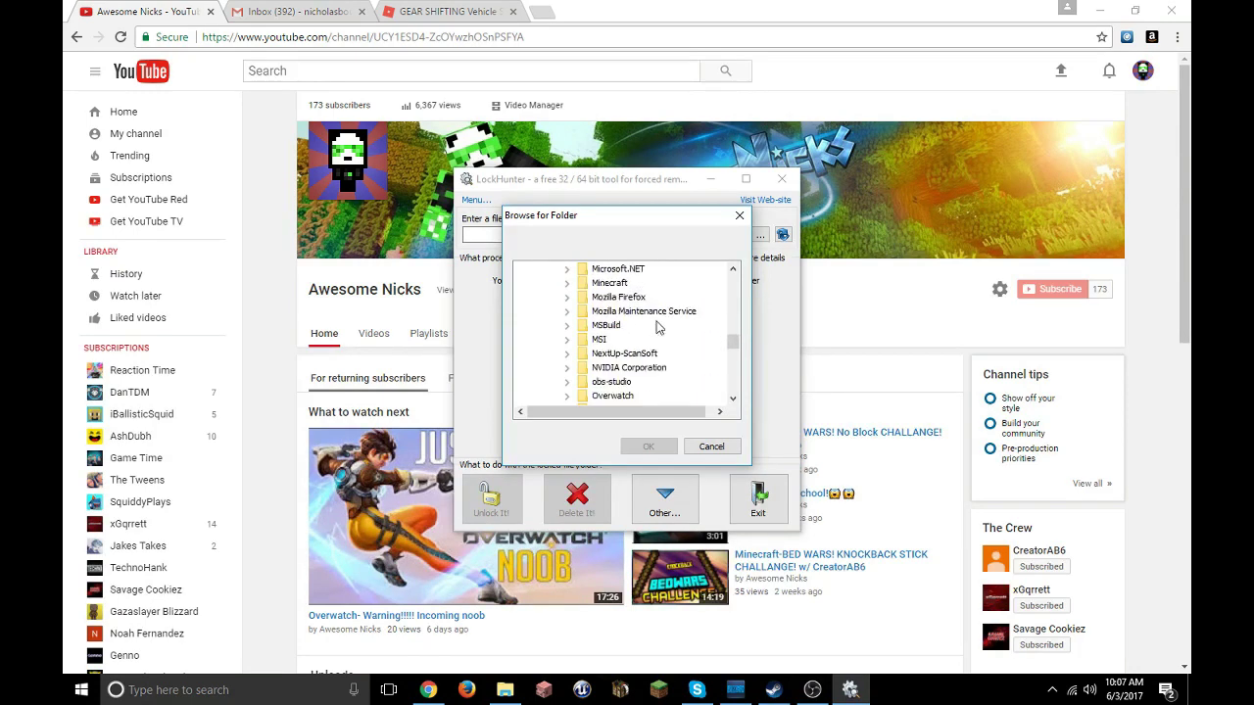
scroll(659, 327, "down", 3)
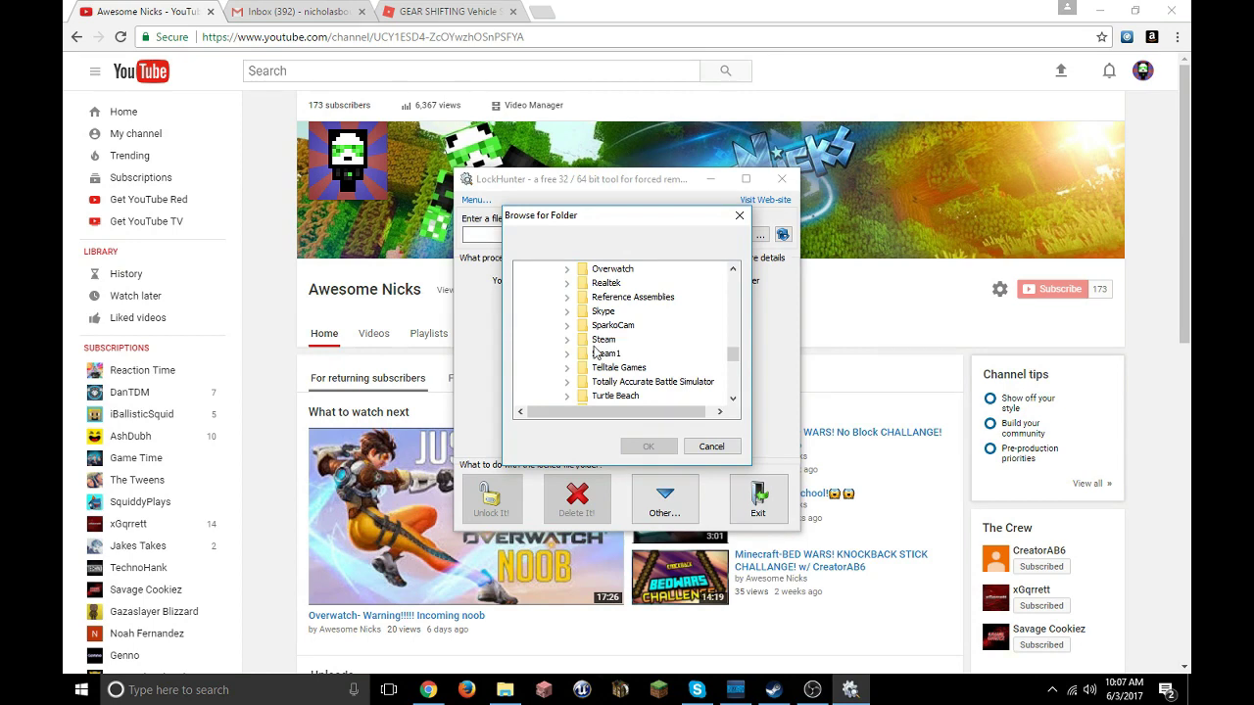
left_click(570, 359)
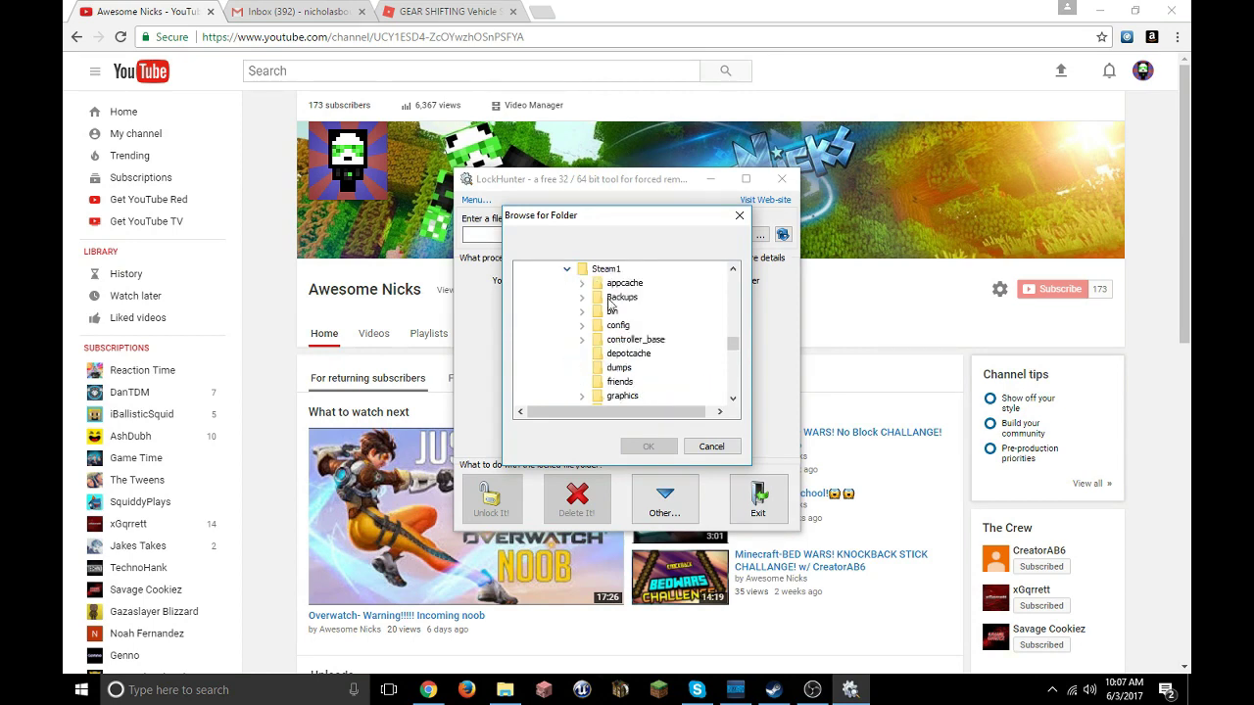
scroll(698, 339, "down", 1)
scroll(699, 339, "down", 5)
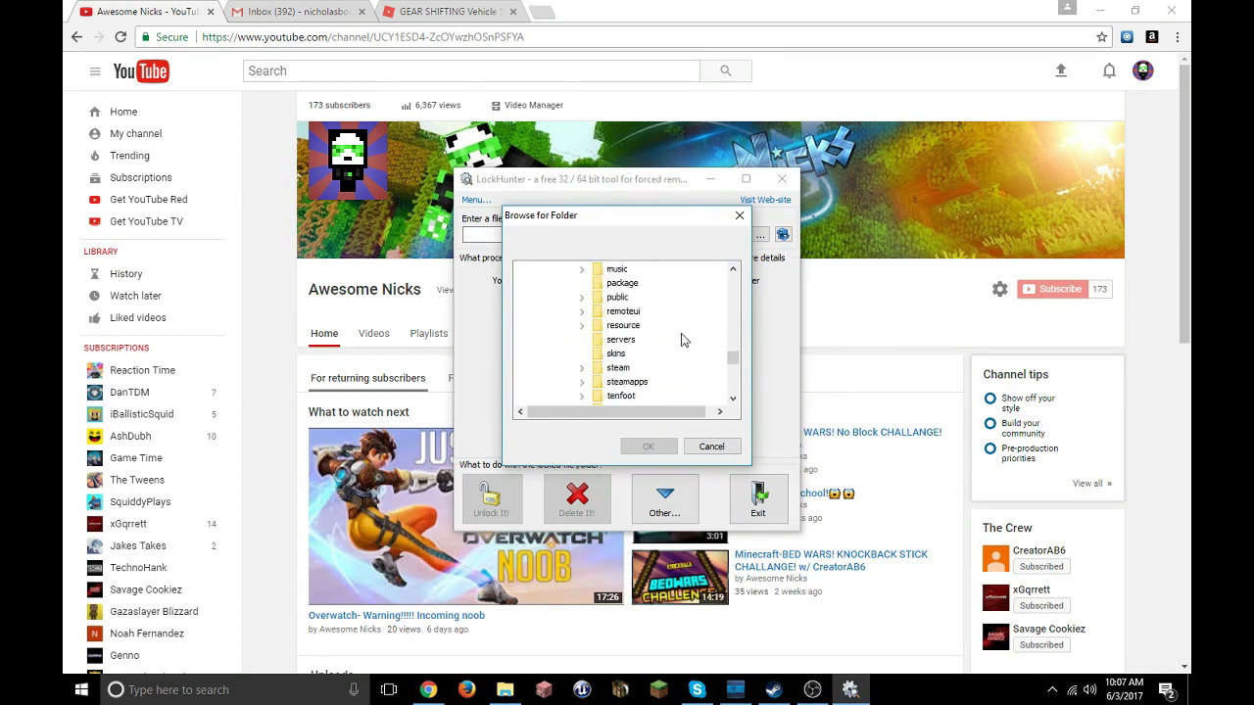
scroll(683, 339, "up", 1)
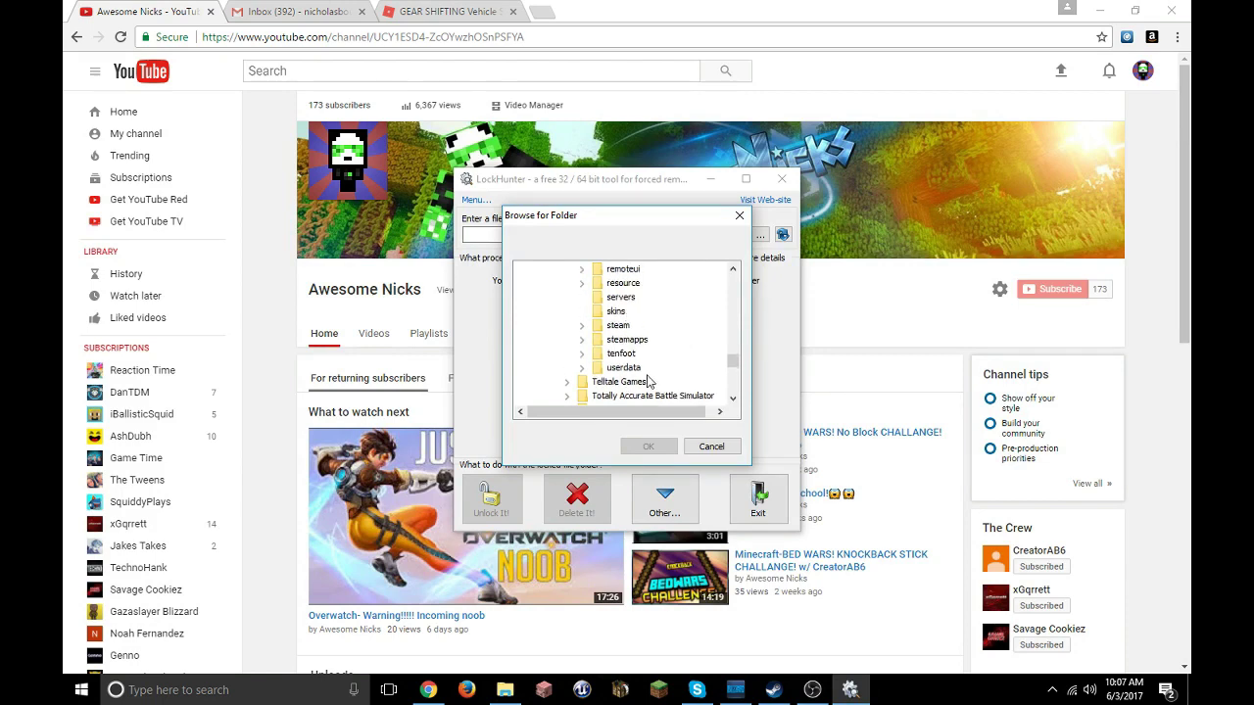
left_click(581, 339)
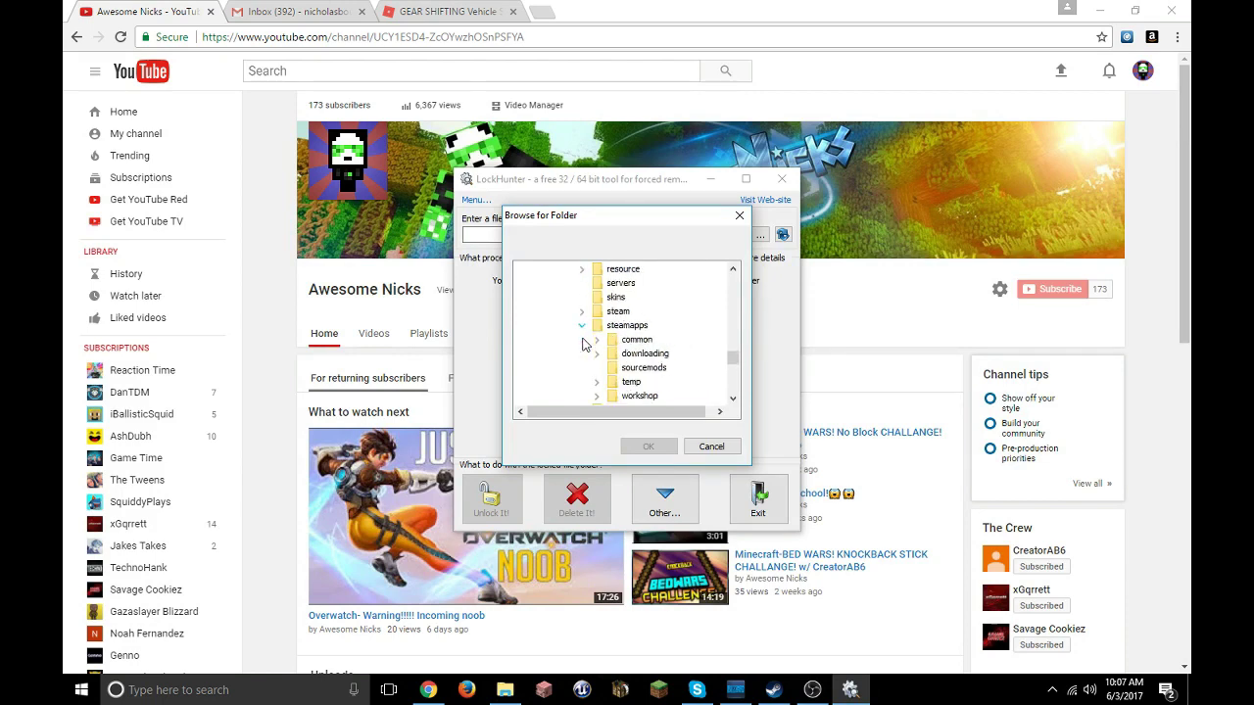
scroll(609, 374, "down", 1)
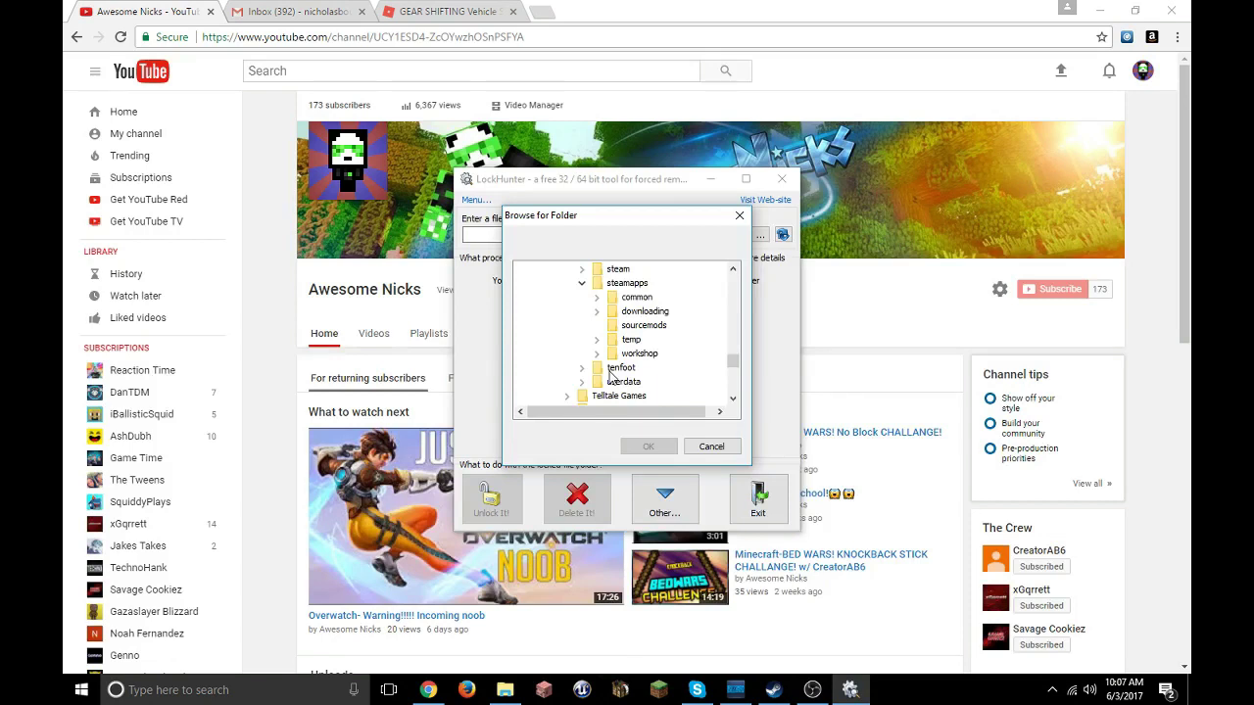
Step: Check the steamapps temp folder for locking processes, select igfxEM.exe and minimize LockHunter
left_click(649, 311)
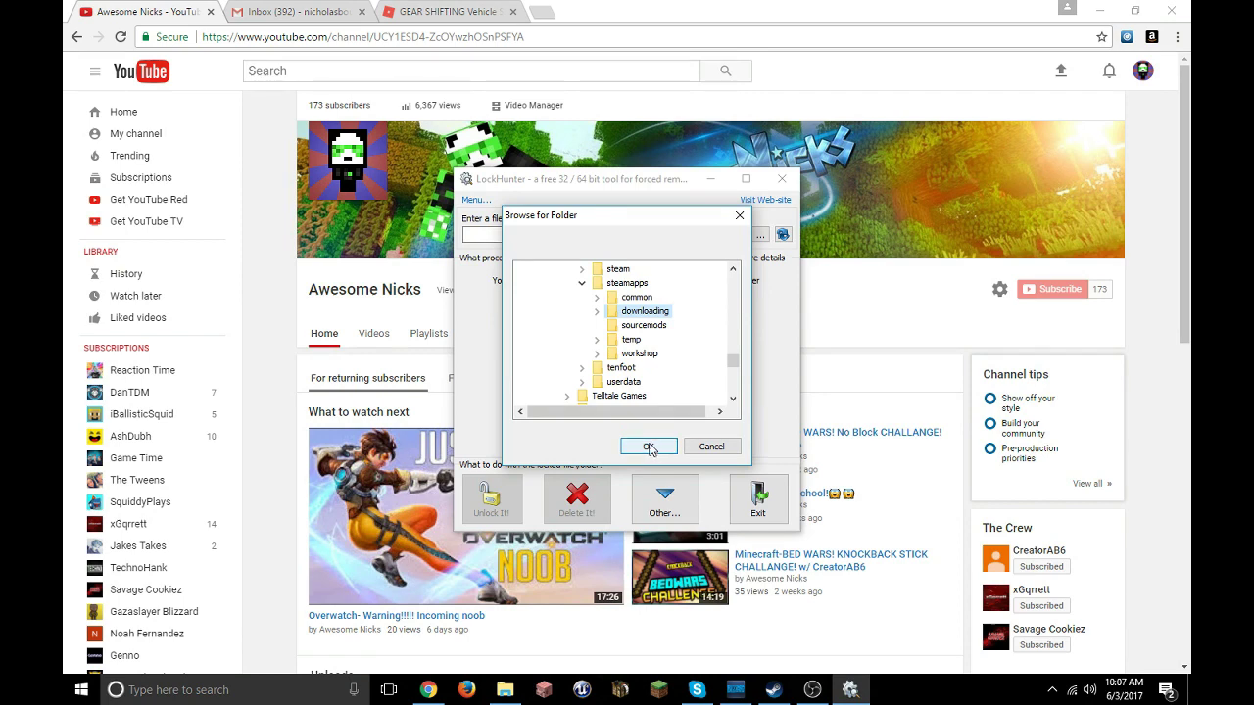
left_click(632, 340)
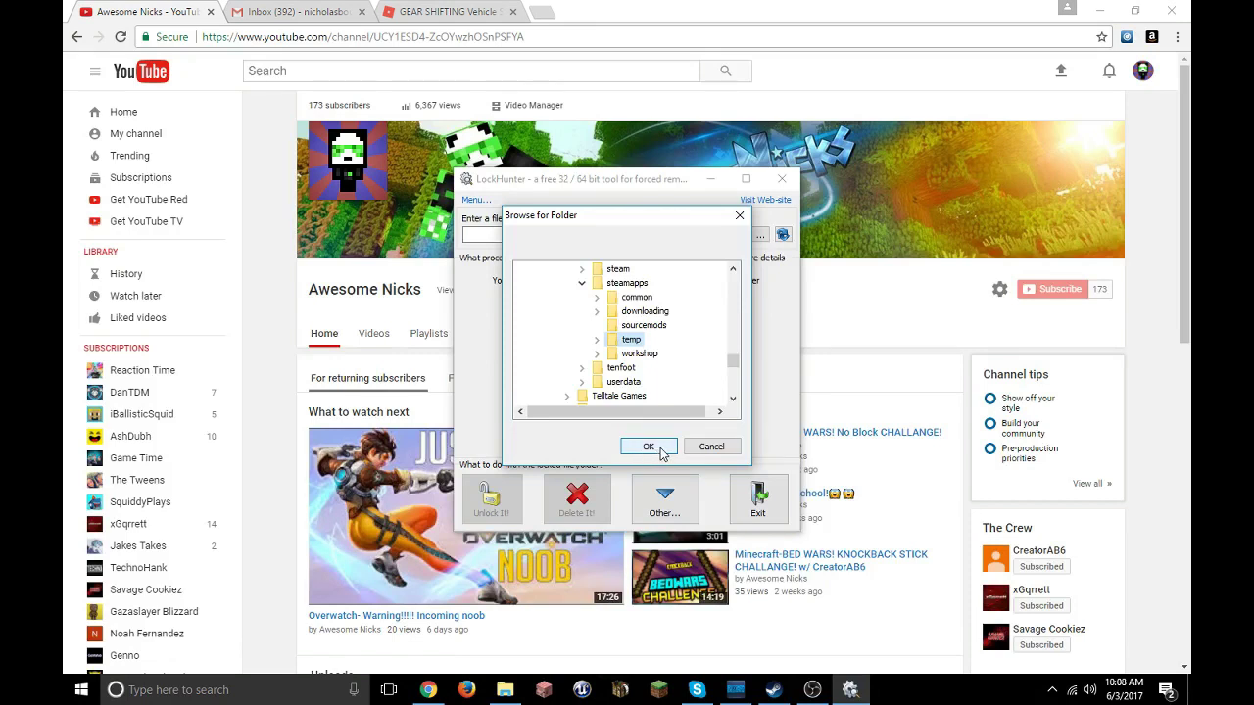
left_click(649, 447)
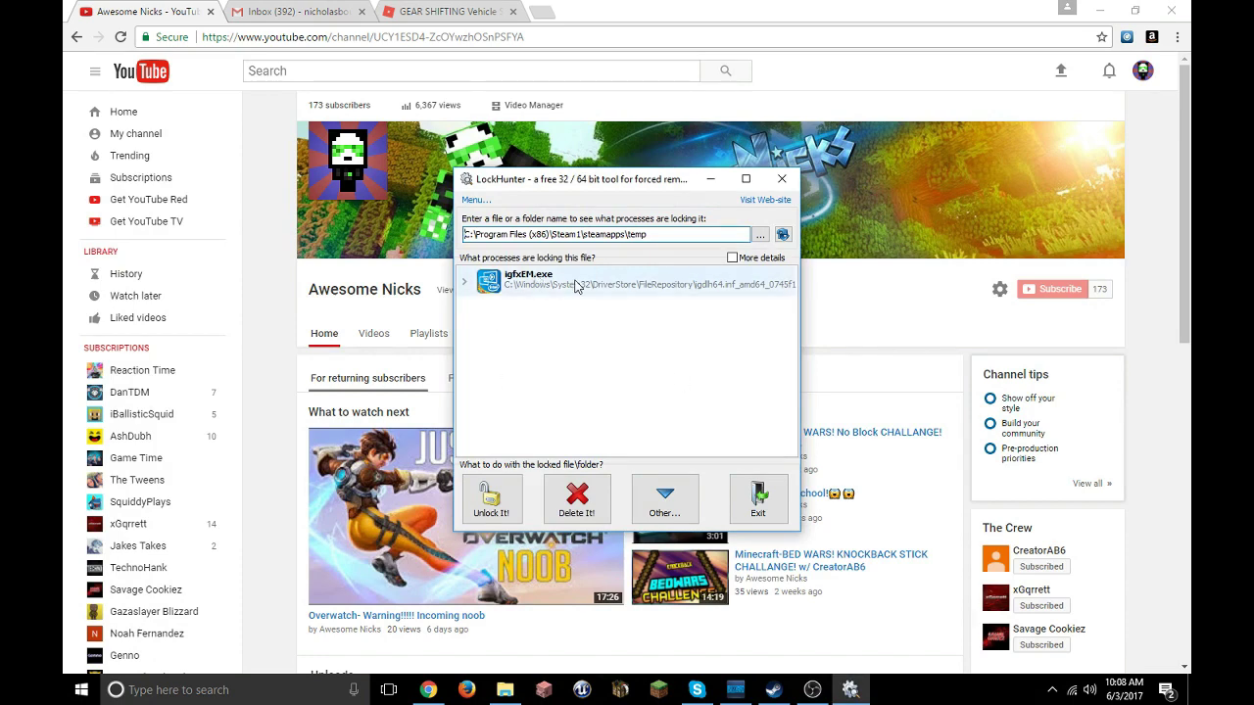
left_click(573, 282)
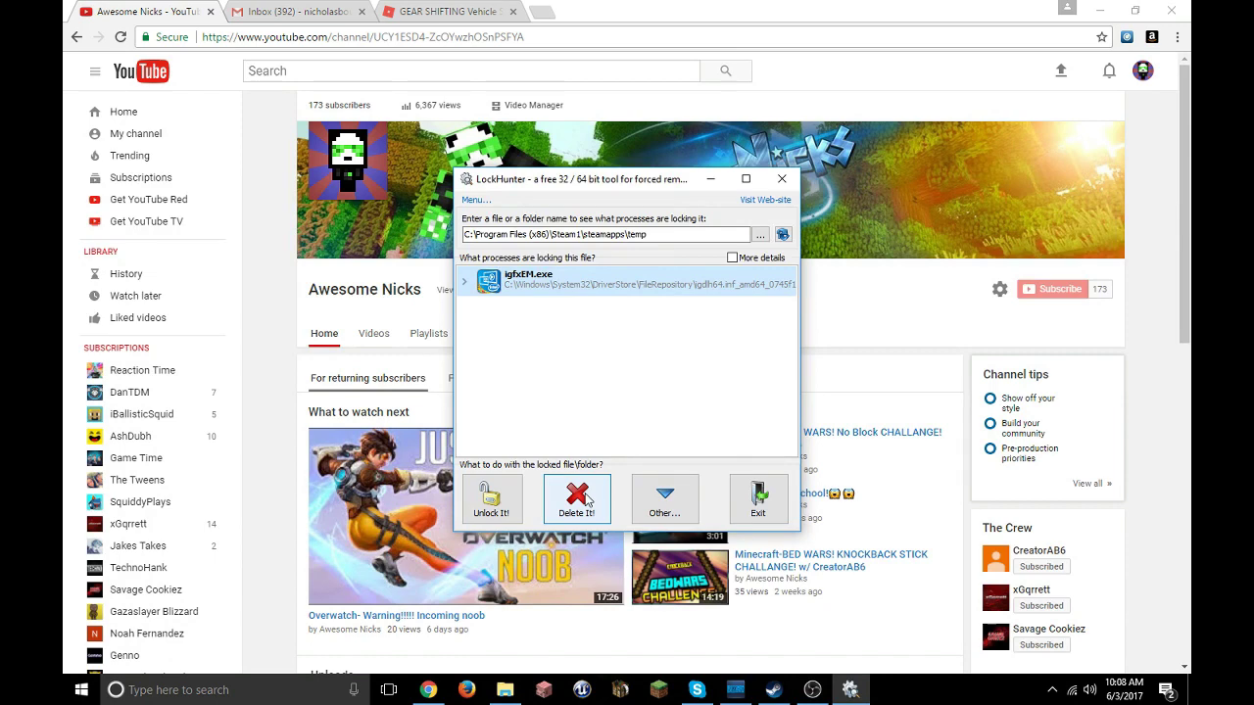
left_click(711, 178)
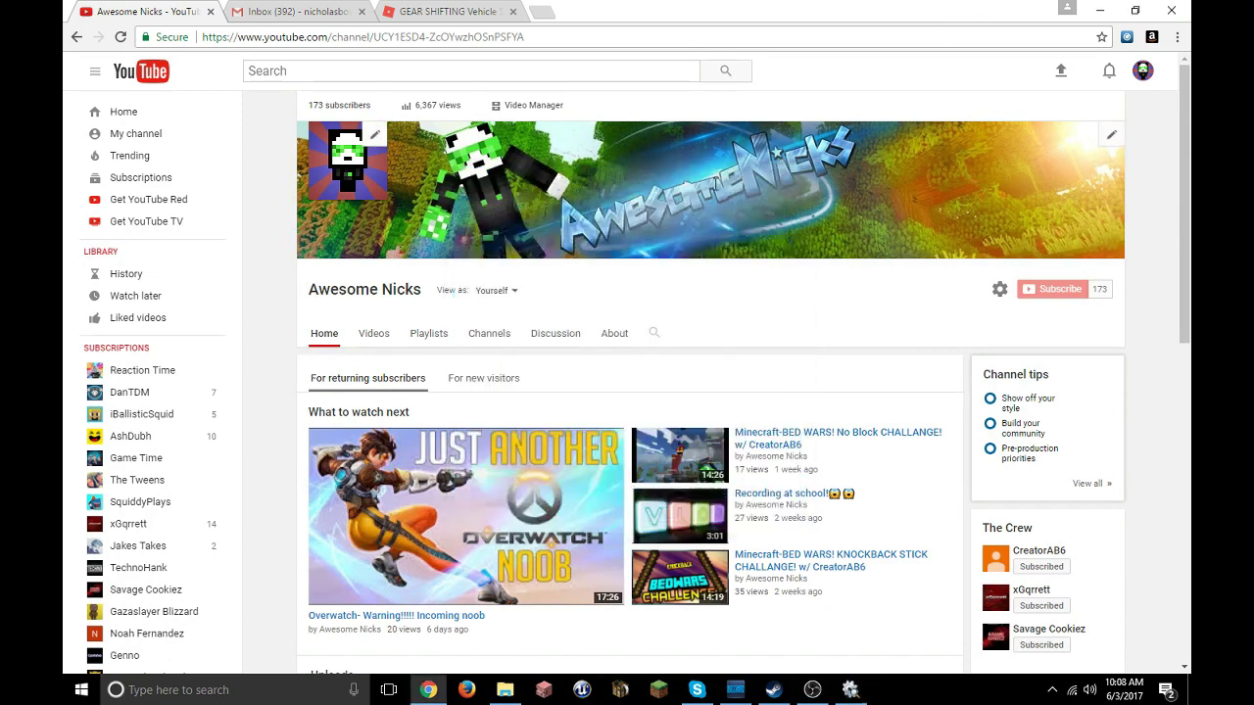
Step: Minimize the browser, the Steam library and the Videos folder window to clear the desktop
left_click(1105, 7)
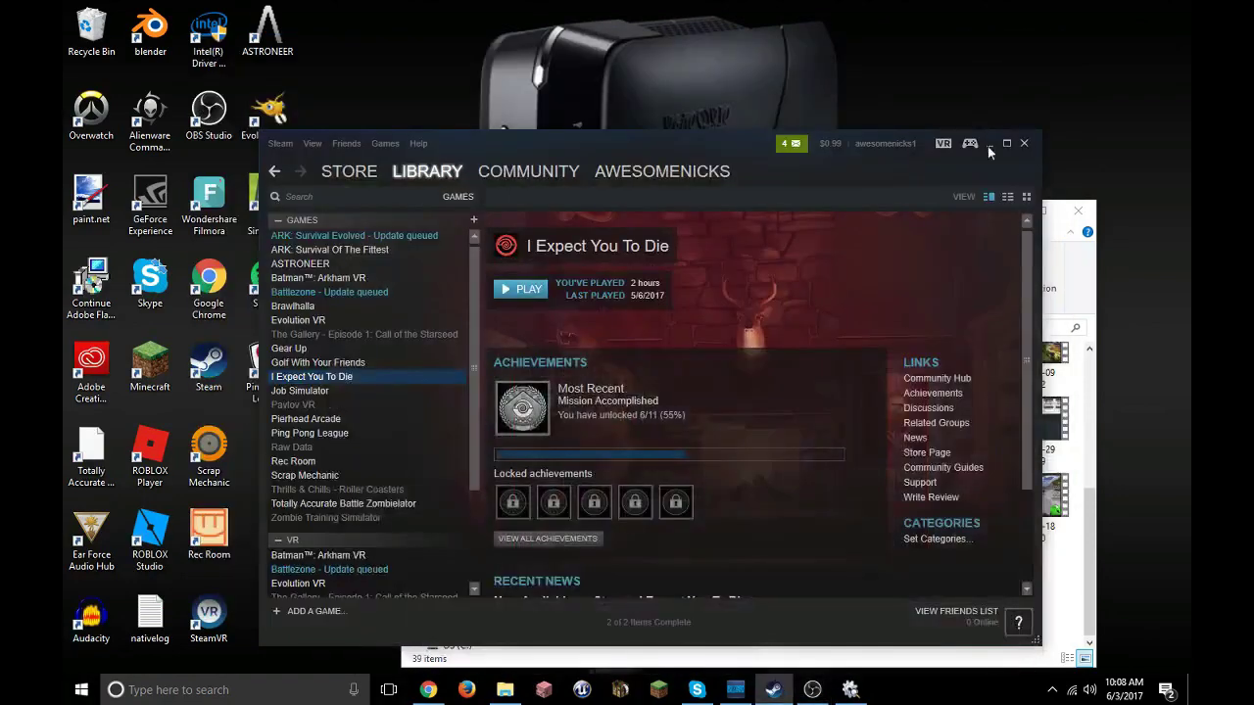
left_click(991, 146)
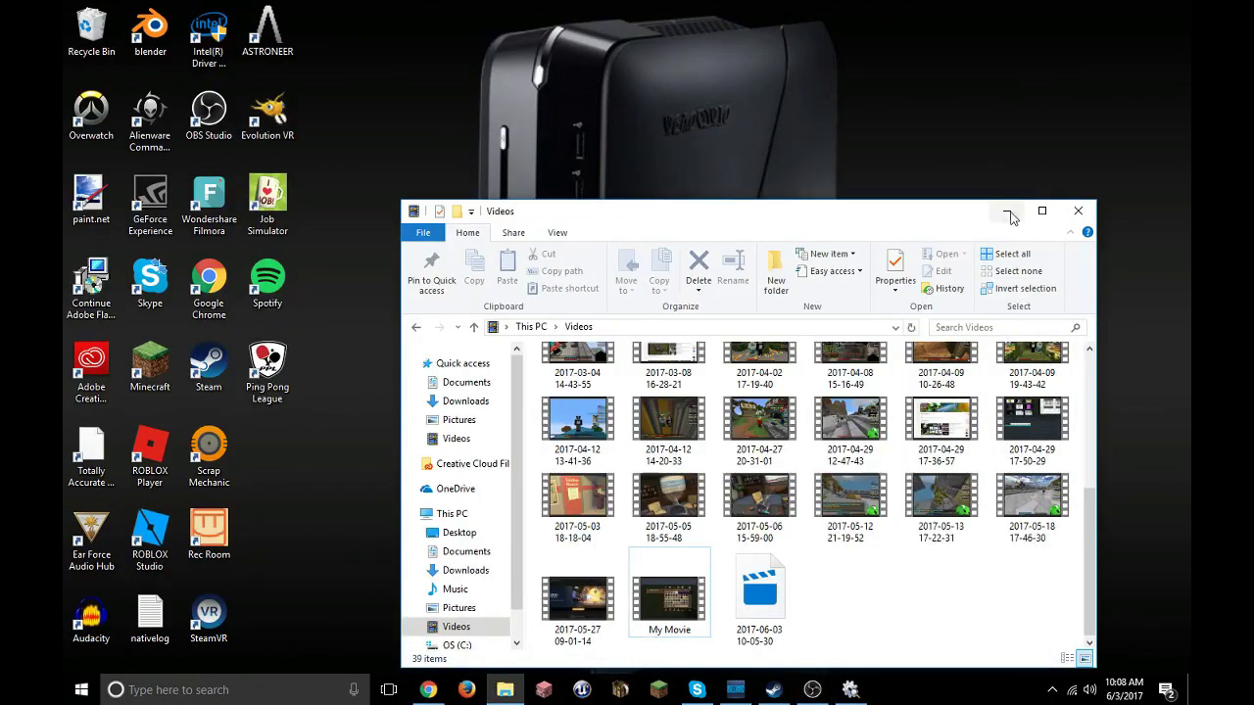
left_click(1008, 210)
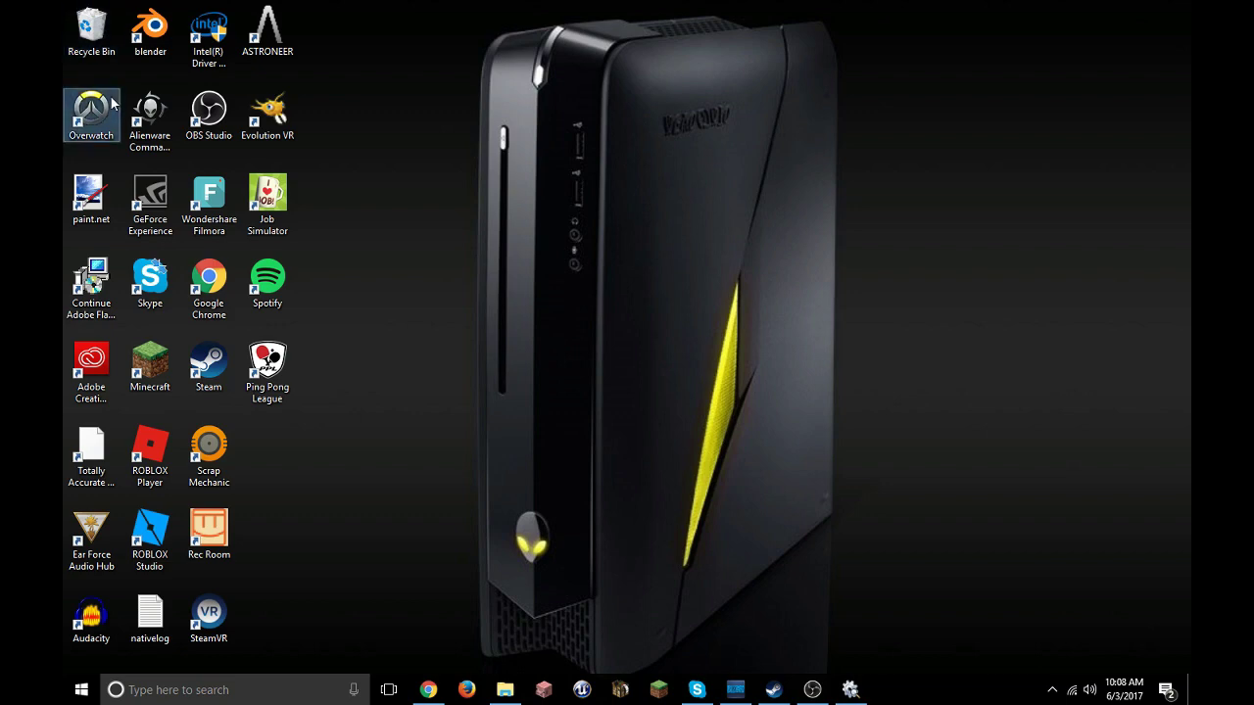
Step: Open the Recycle Bin from the desktop and look through its list of deleted files
double_click(102, 39)
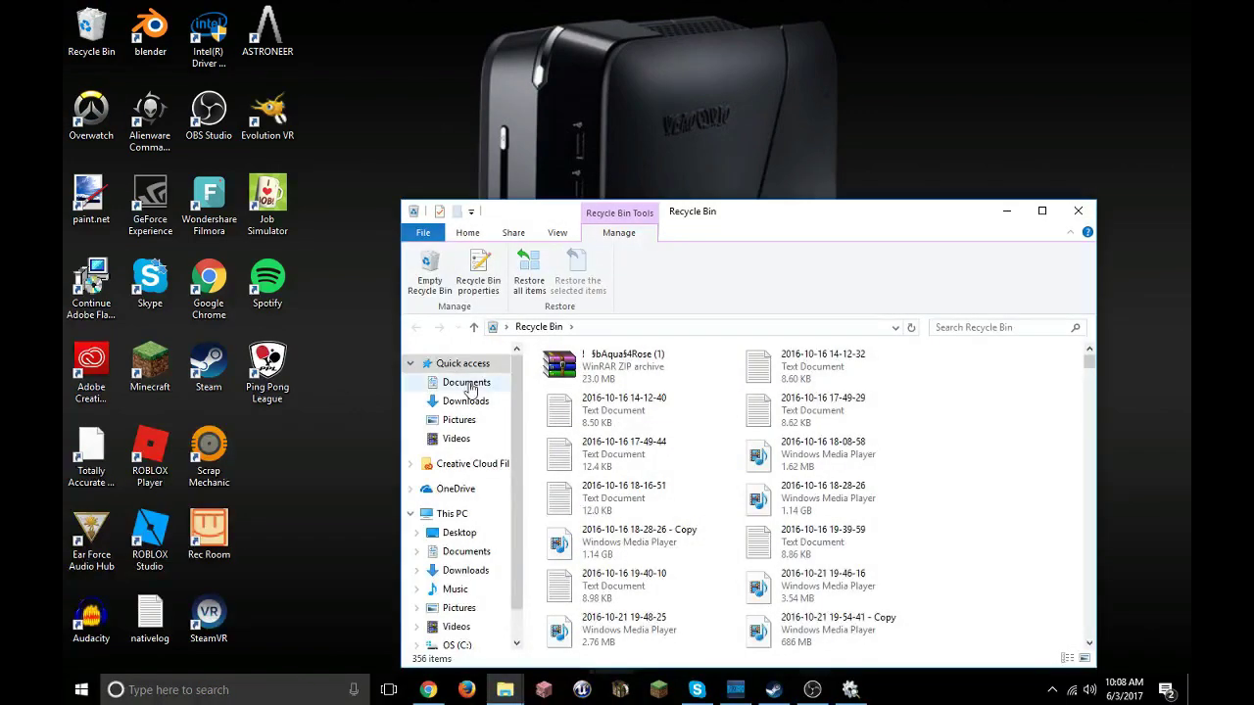
scroll(669, 403, "down", 10)
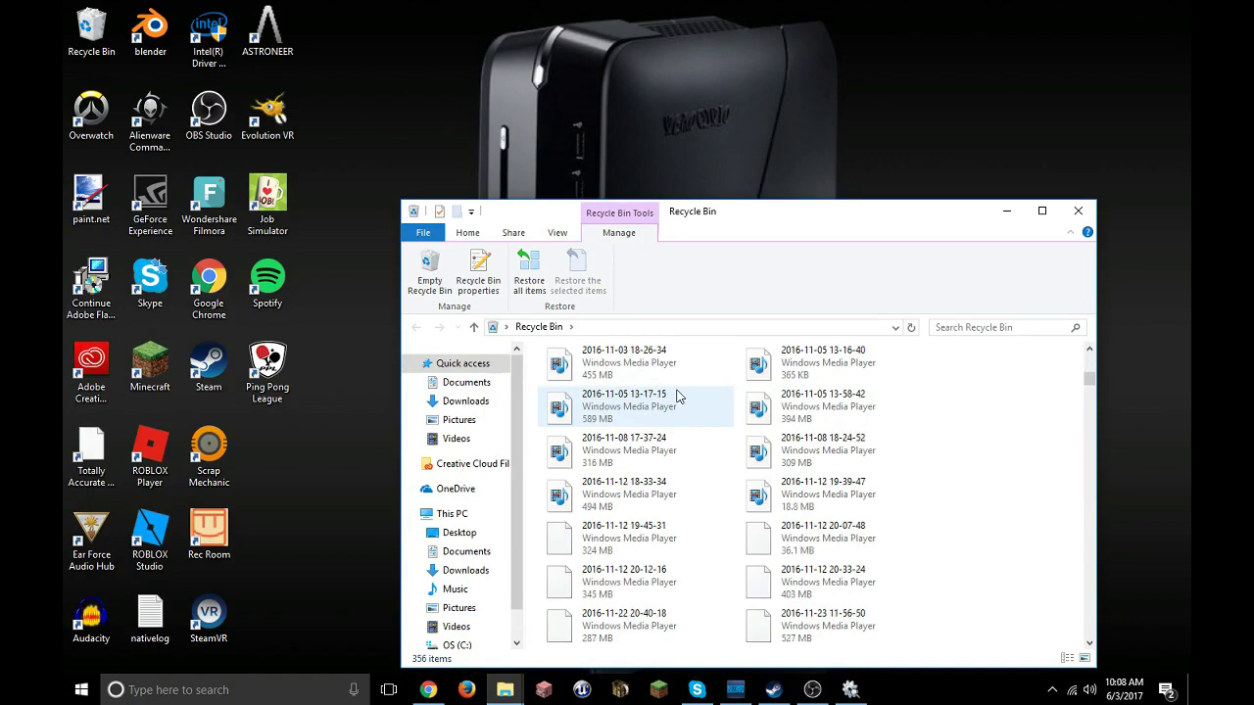
scroll(669, 410, "down", 3)
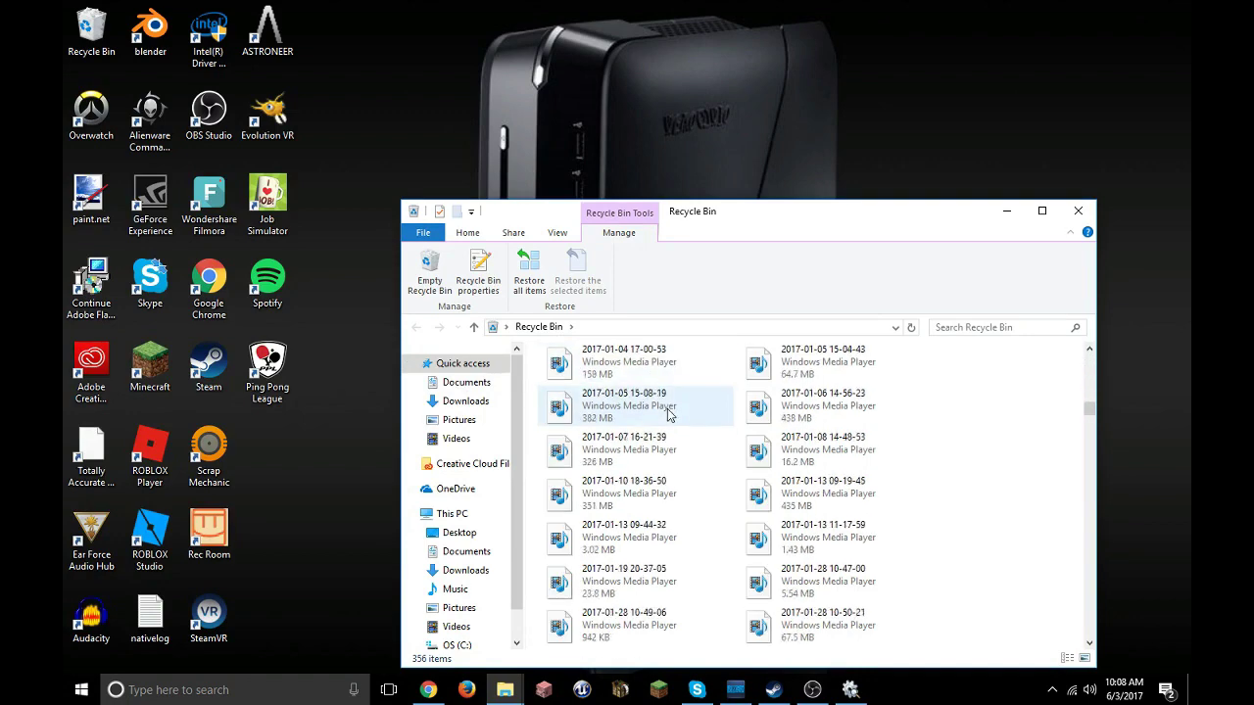
scroll(669, 415, "up", 5)
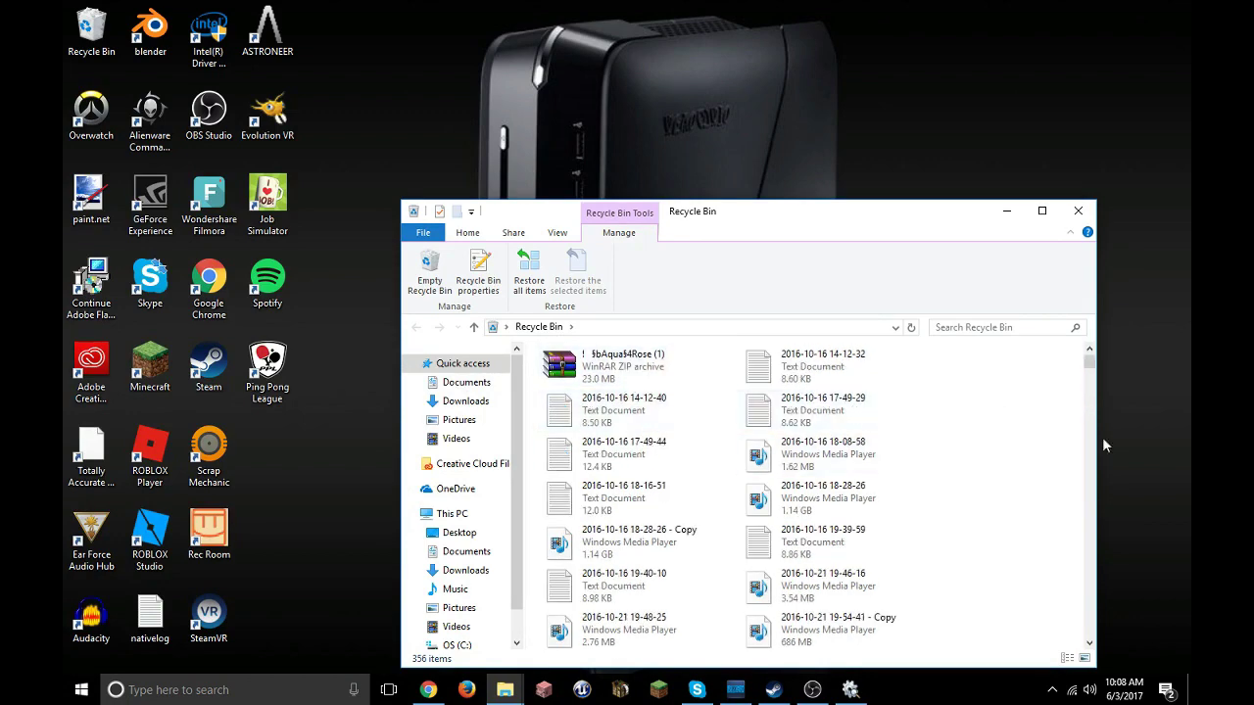
scroll(1027, 451, "down", 6)
scroll(1022, 477, "down", 12)
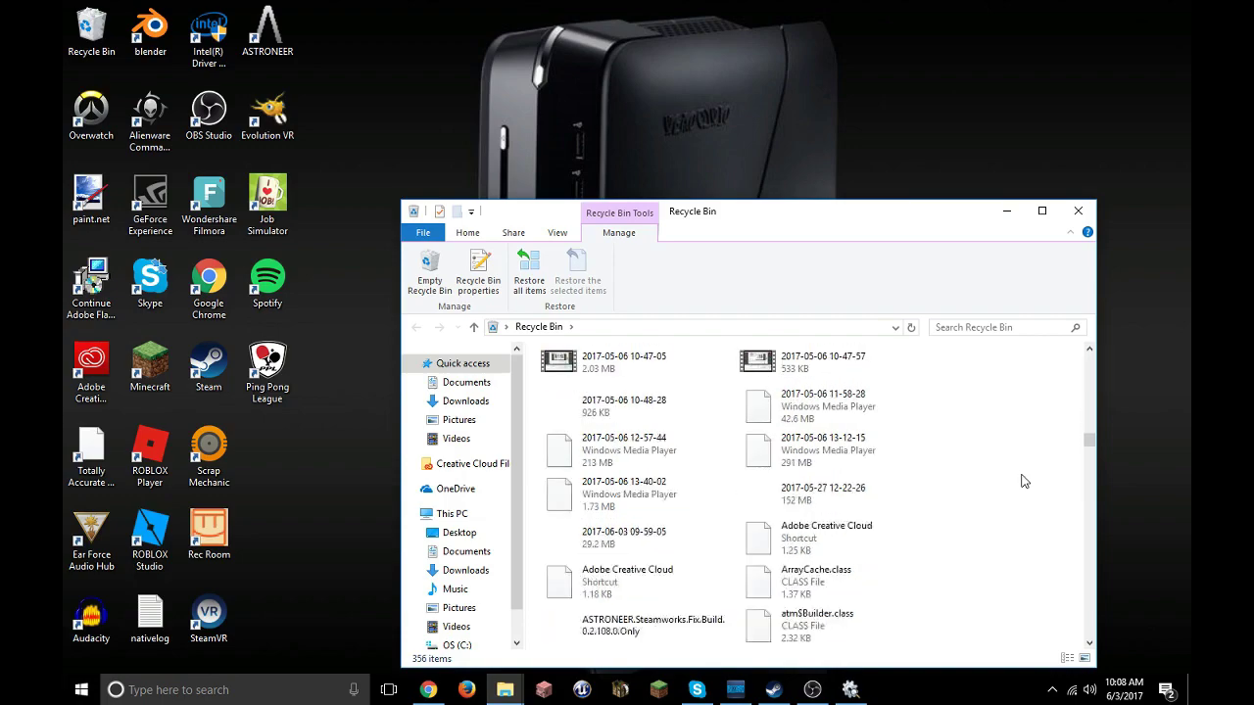
scroll(745, 429, "down", 15)
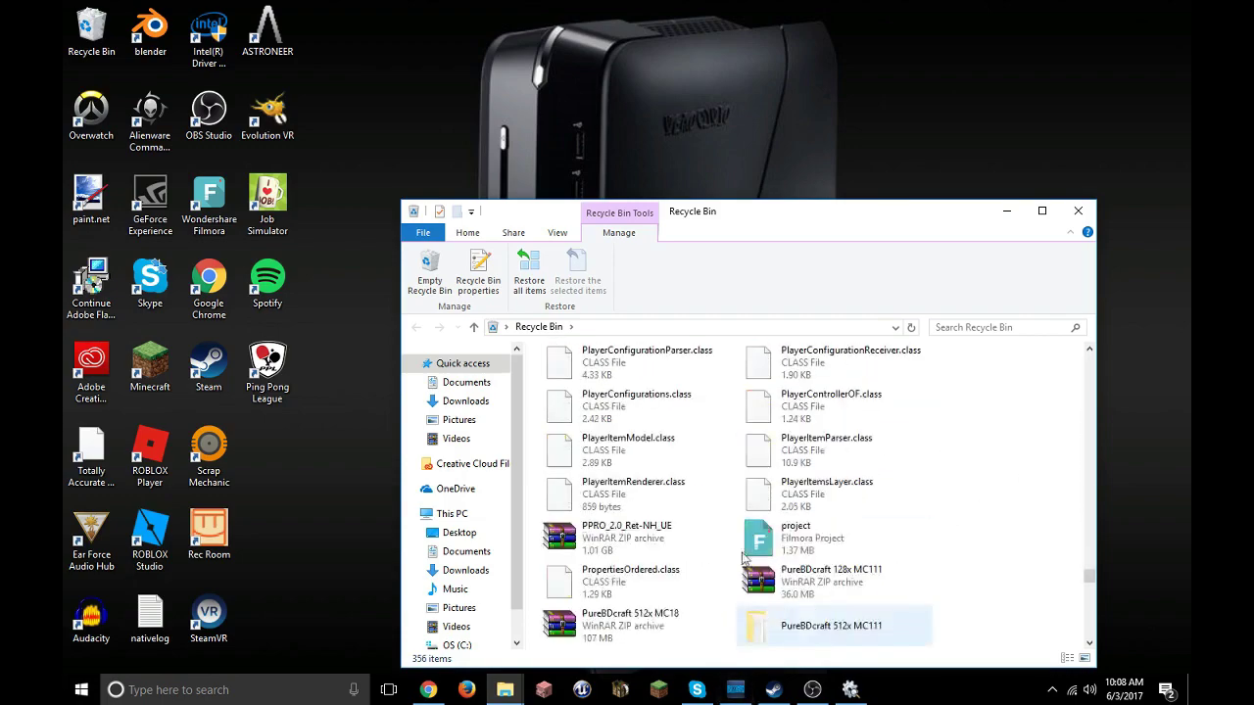
scroll(799, 453, "up", 20)
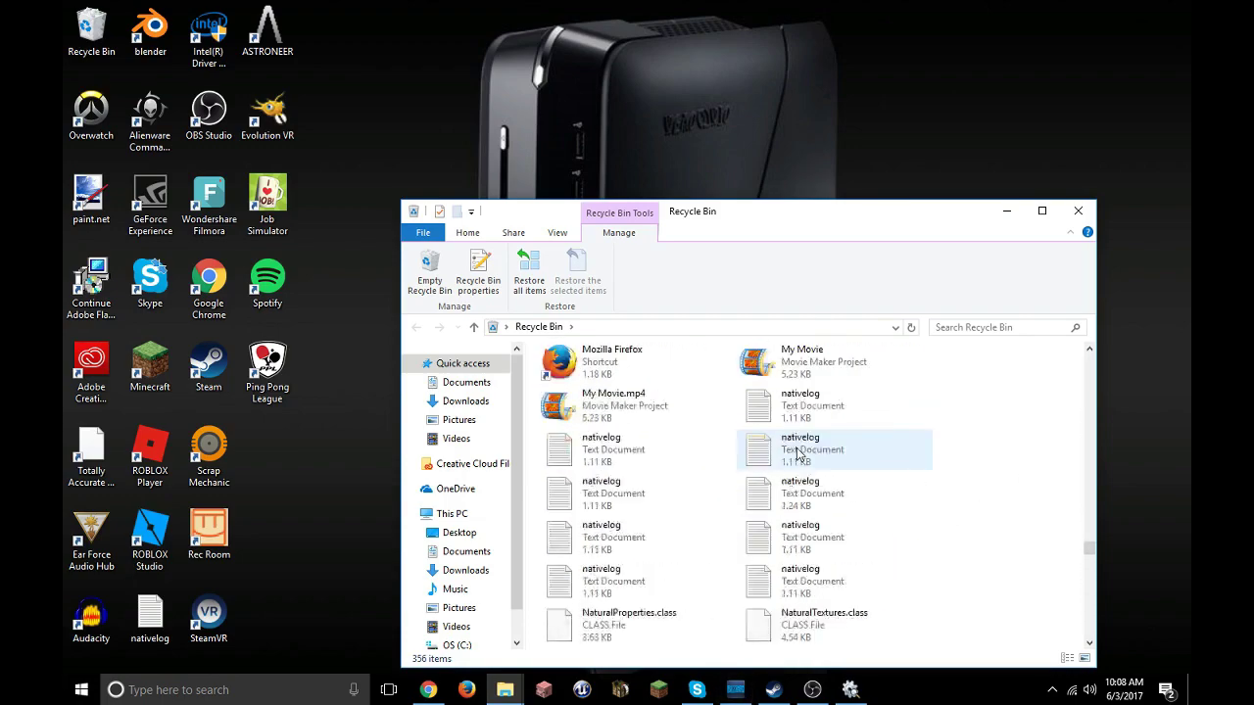
scroll(799, 454, "up", 20)
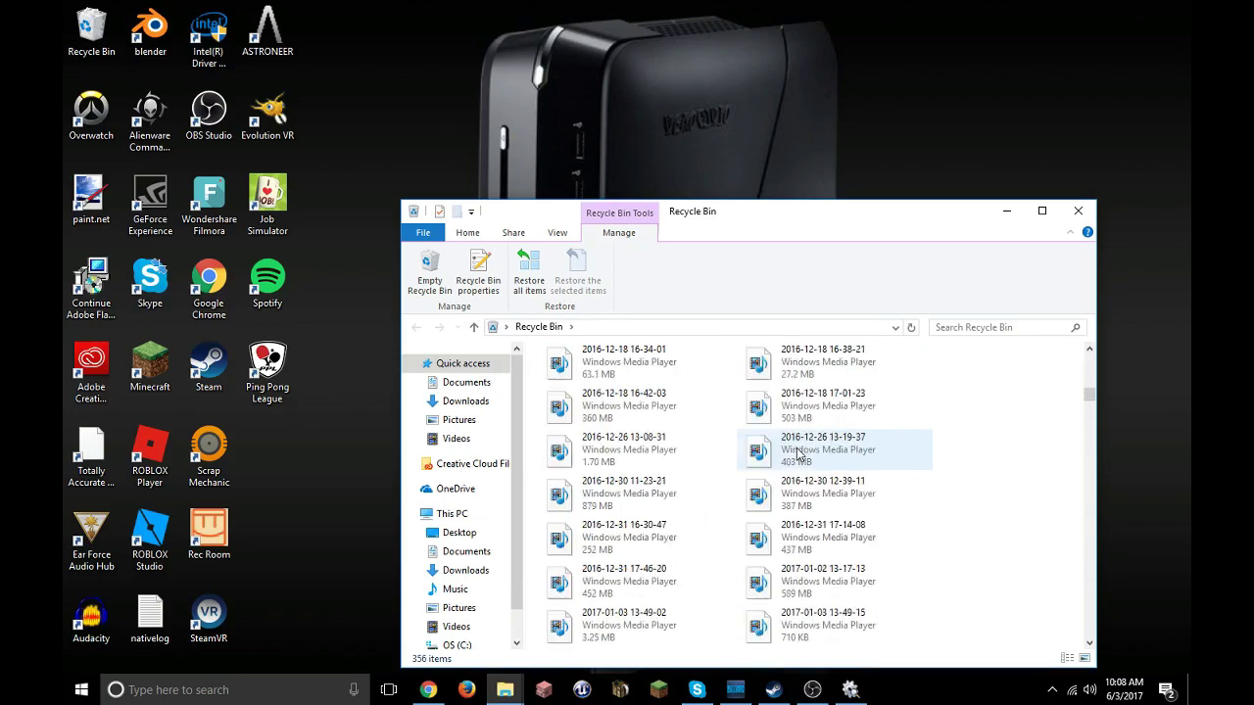
Step: Close the Recycle Bin and bring the YouTube channel page in Chrome back up
left_click(1077, 211)
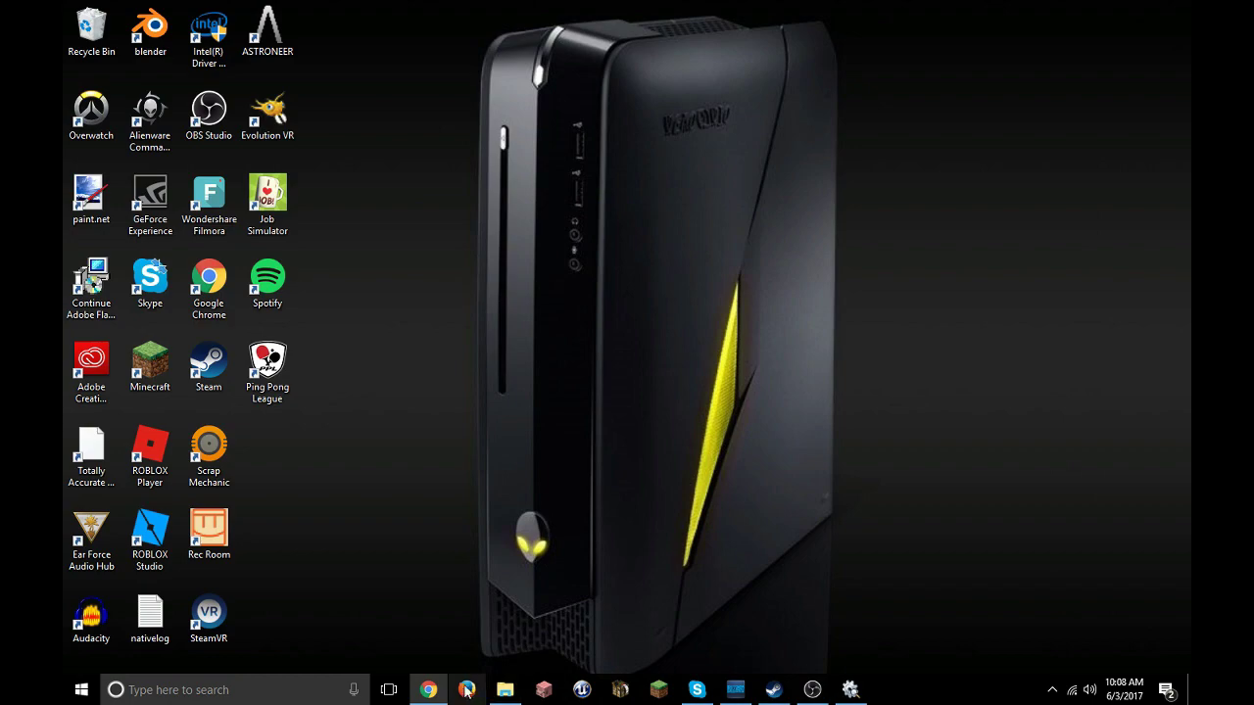
left_click(428, 690)
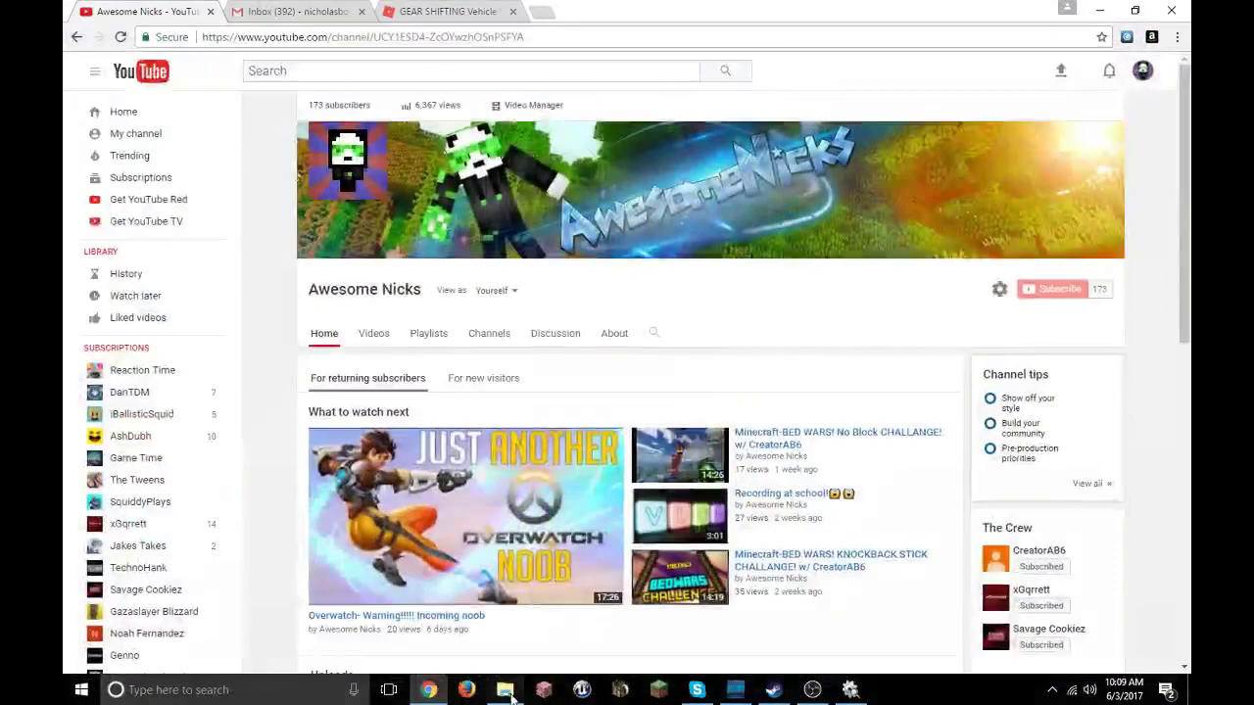